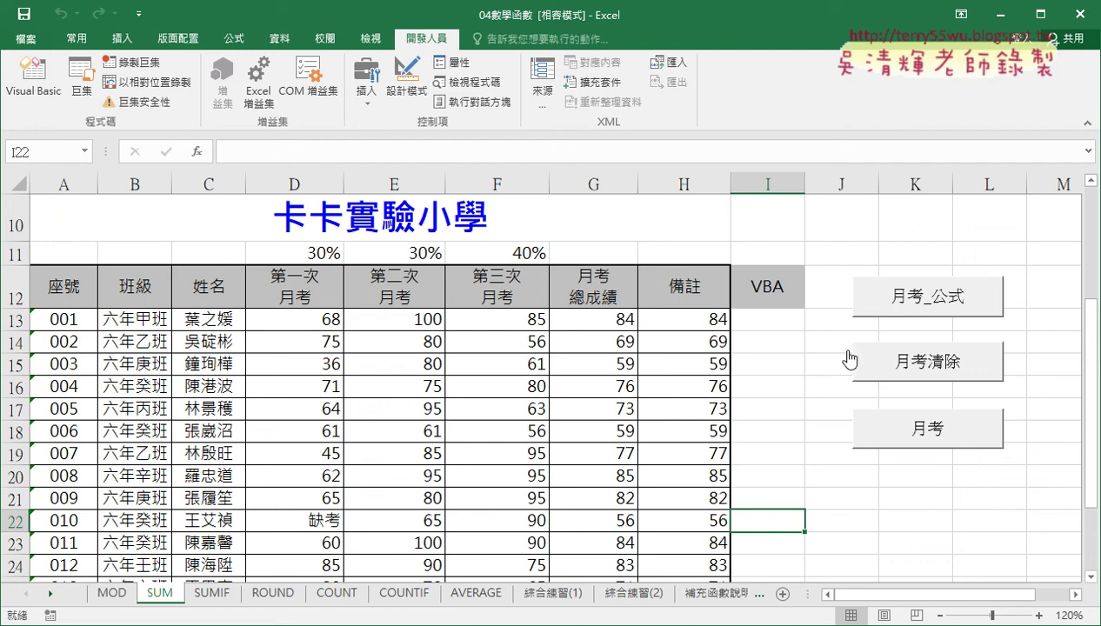
- Test the fill and clear buttons on the VBA column, checking the formula in I13
left_click(878, 311)
left_click(779, 318)
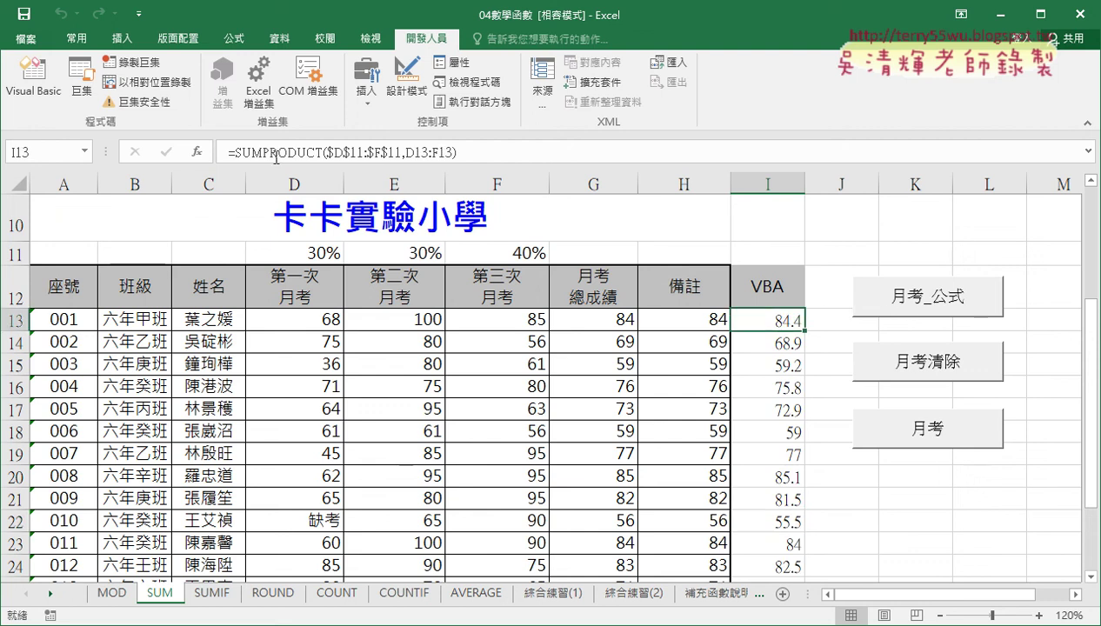
left_click(933, 372)
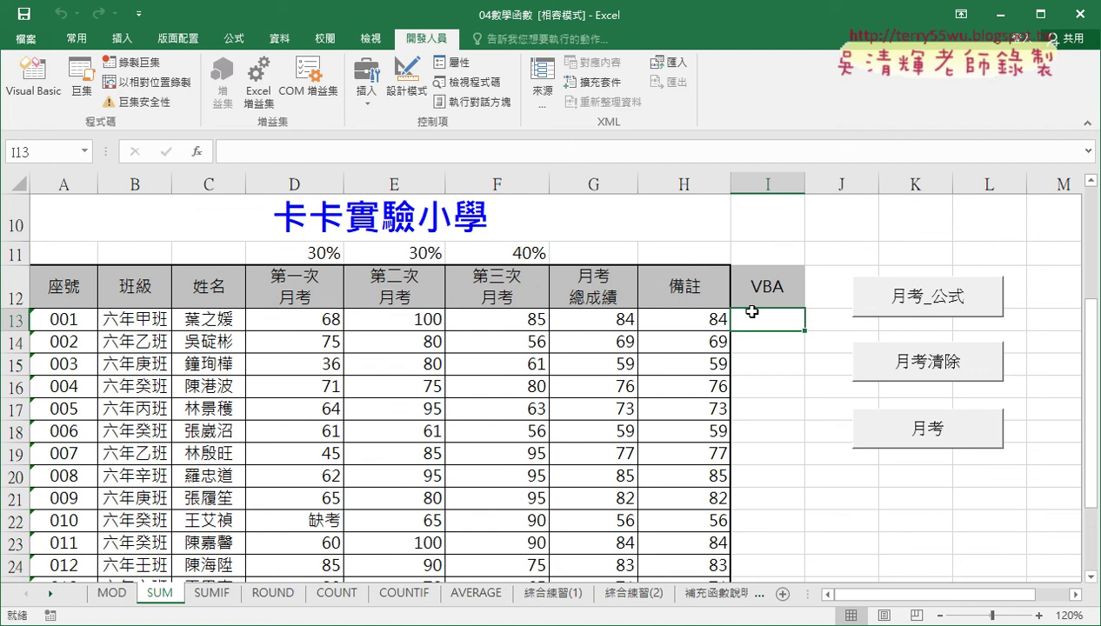
left_click(894, 430)
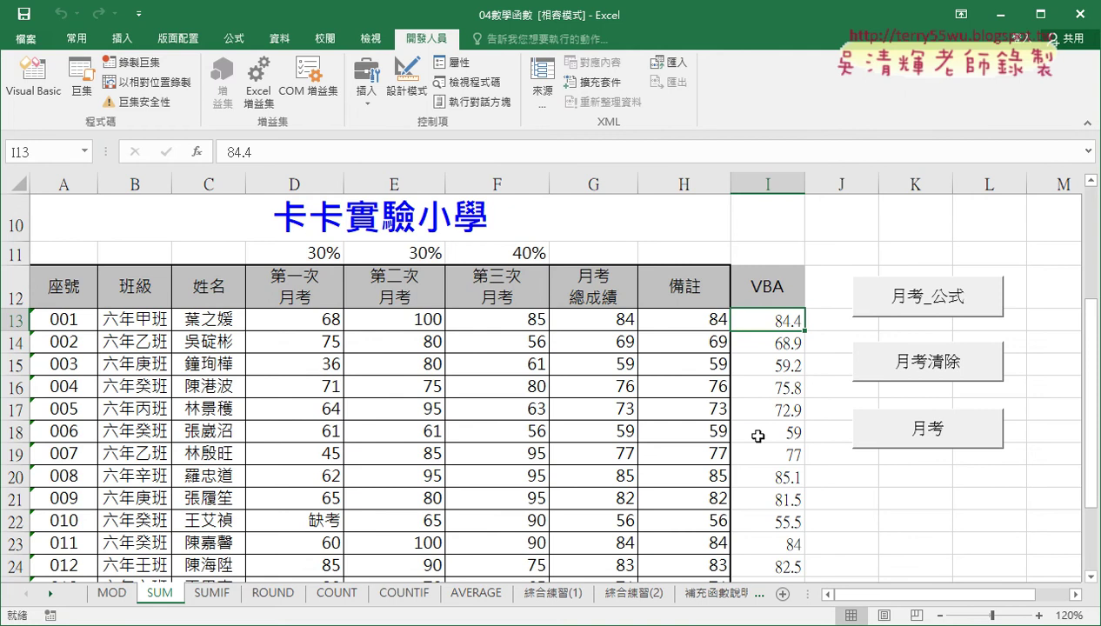
left_click(901, 364)
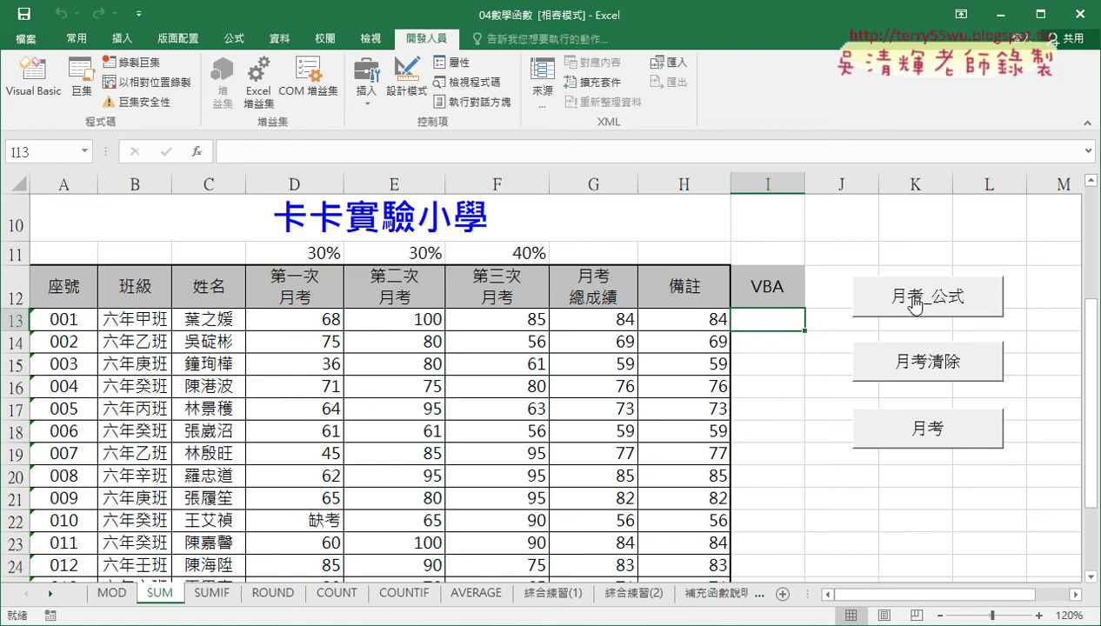
- Open the 月考清除 button's macro code via 指定巨集 and 編輯
scroll(806, 330, "down", 1)
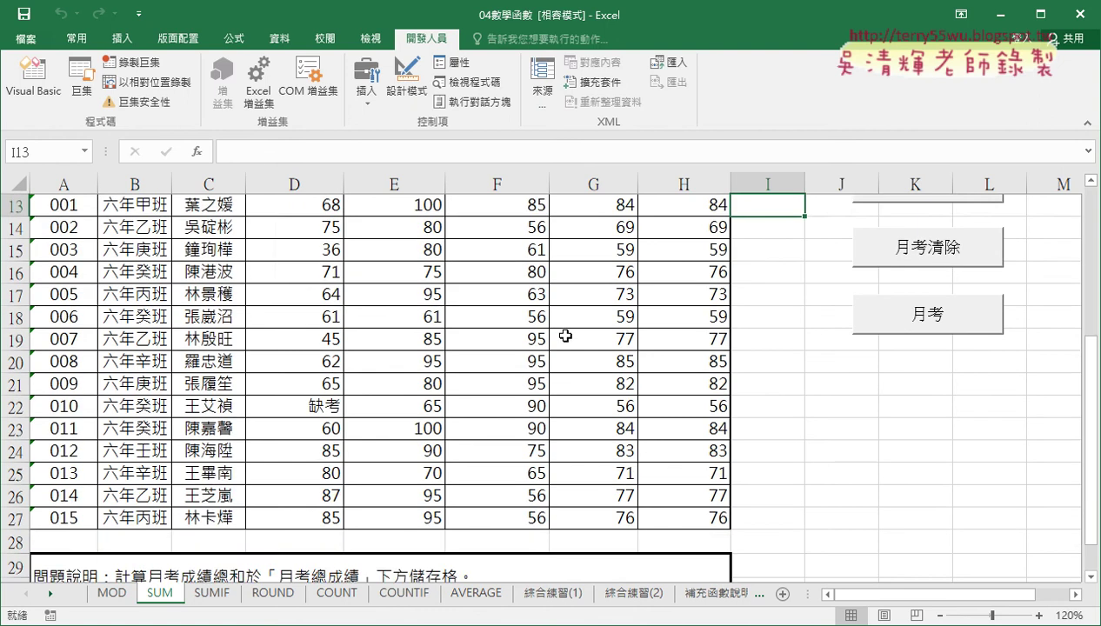
scroll(173, 254, "up", 1)
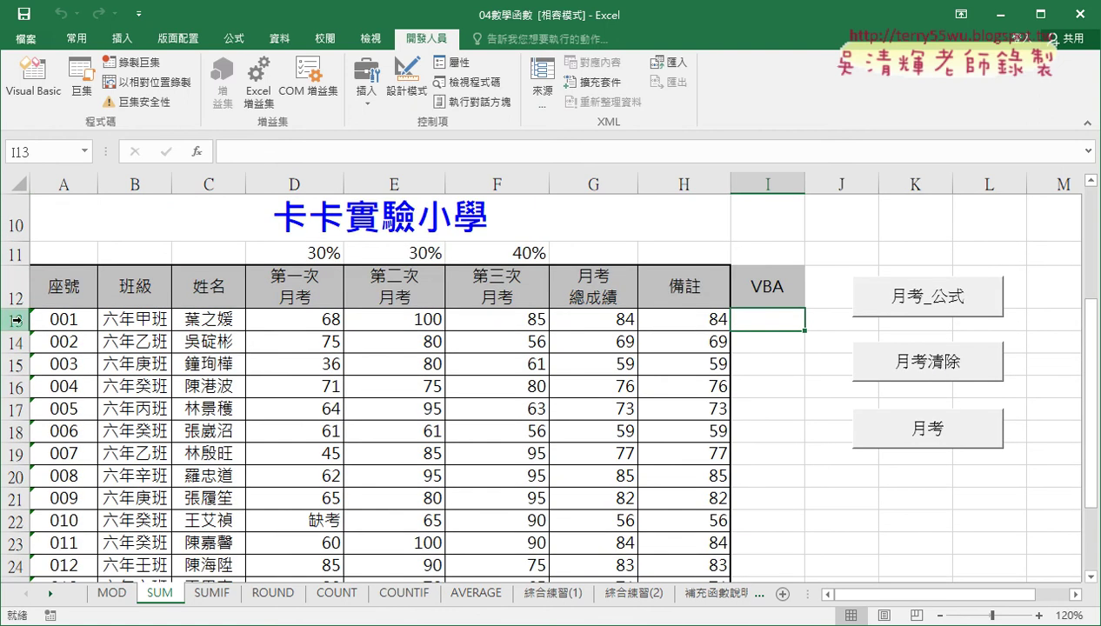
scroll(39, 324, "down", 1)
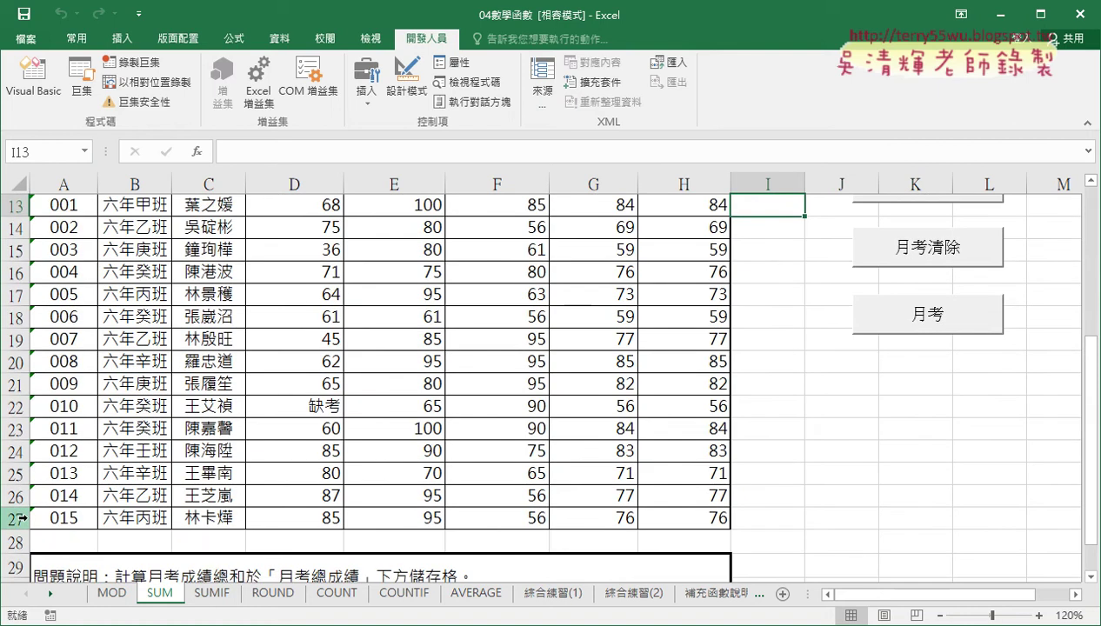
right_click(936, 247)
left_click(988, 387)
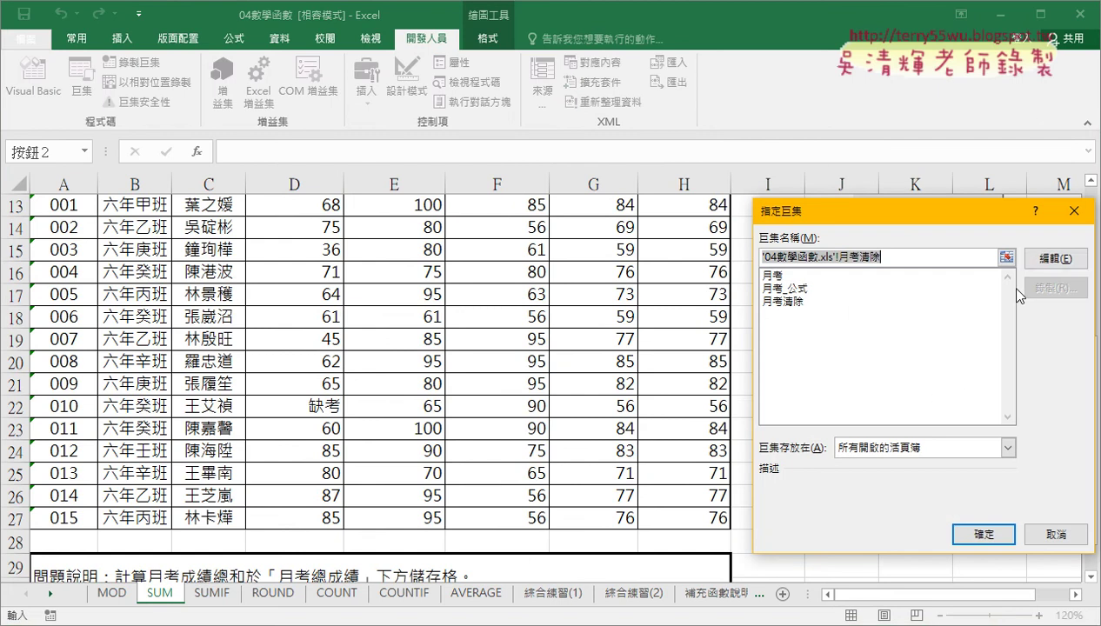
left_click(1046, 261)
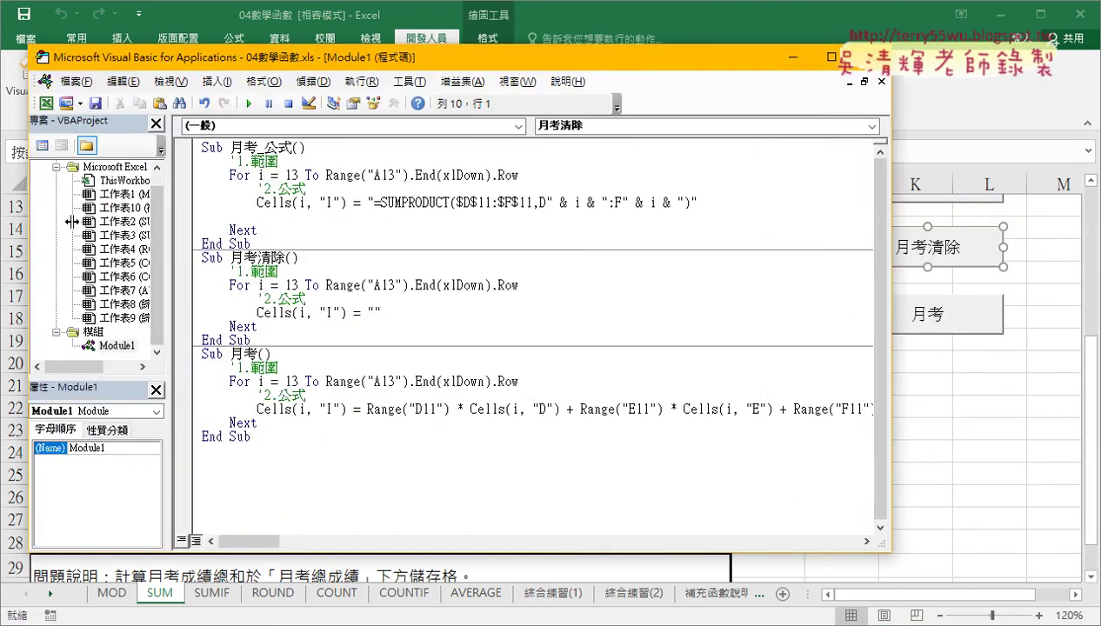
- Delete the '1.範圍 and '2.公式 comment lines from the 月考清除 macro
left_click_drag(166, 224, 71, 219)
left_click_drag(219, 57, 335, 54)
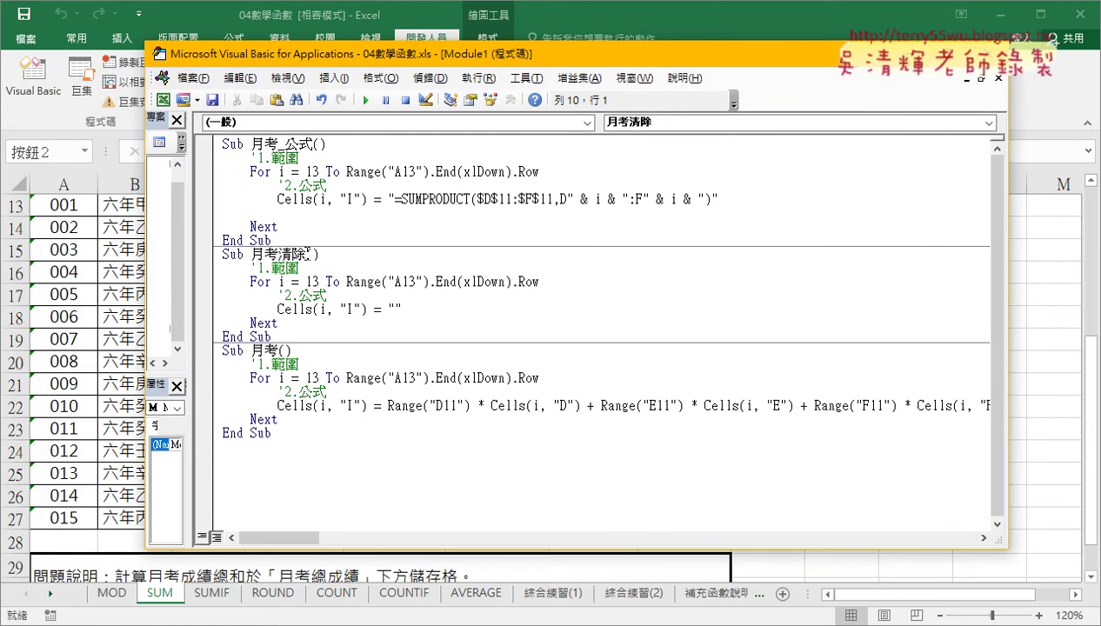
left_click_drag(306, 255, 309, 329)
key("shift+Down")
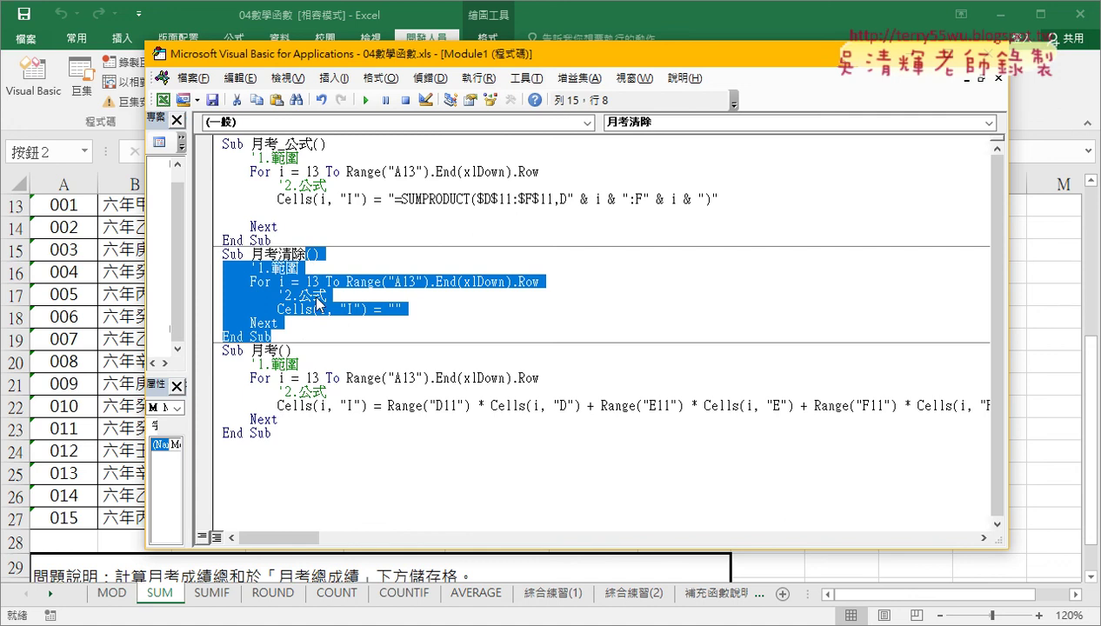
left_click_drag(327, 271, 209, 277)
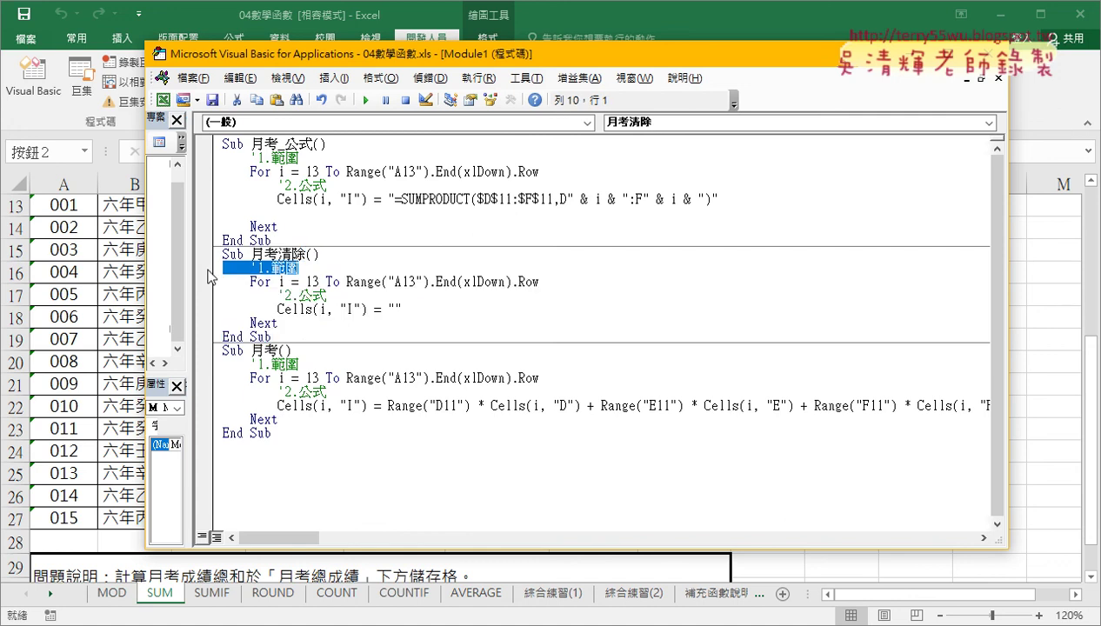
key("Delete")
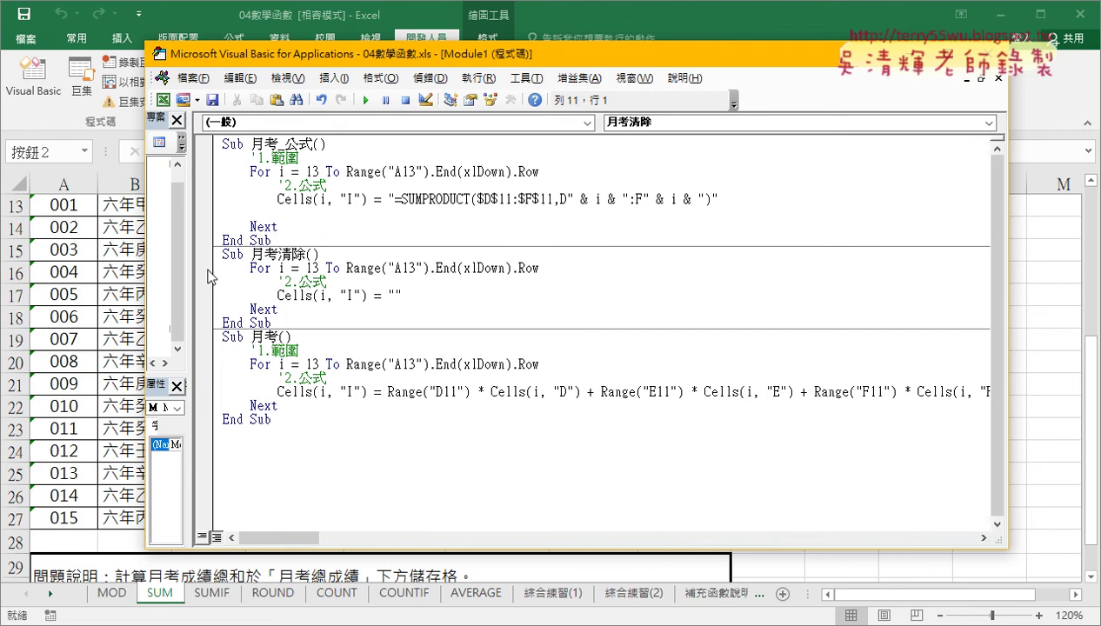
left_click_drag(351, 281, 220, 281)
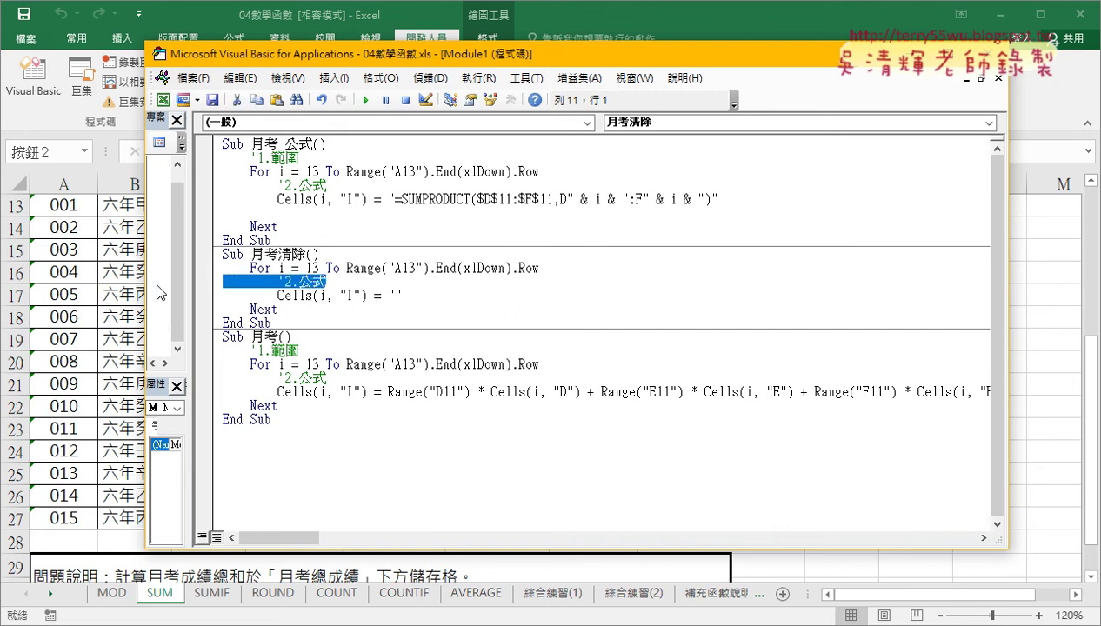
key("Delete")
key("Delete")
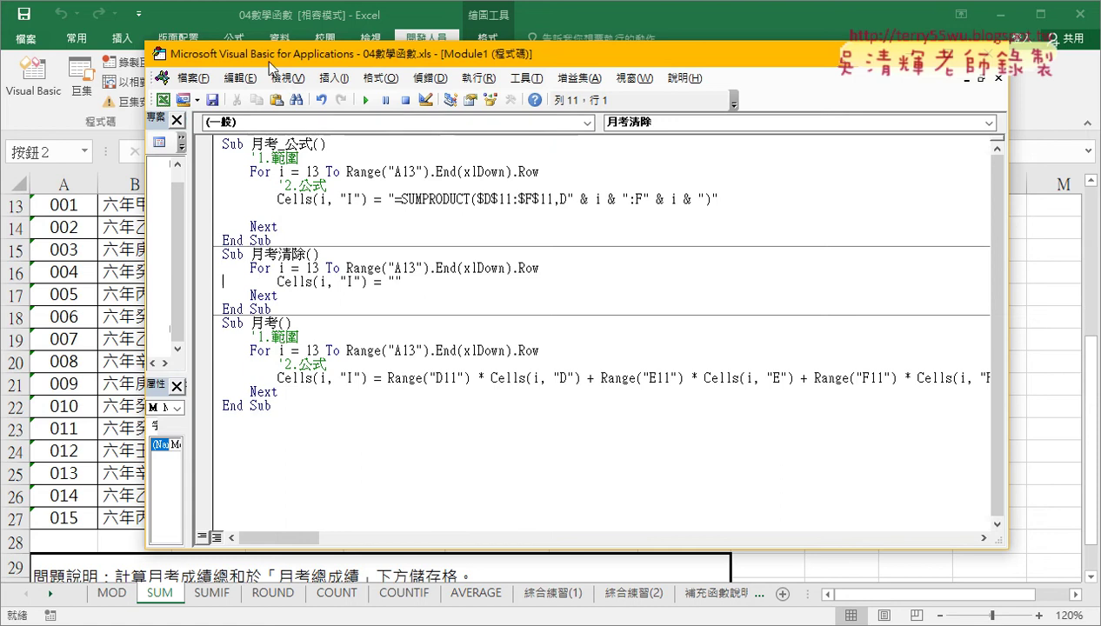
- Clear the loop's end-row expression so the line reads For i = 13 To
left_click_drag(266, 61, 316, 60)
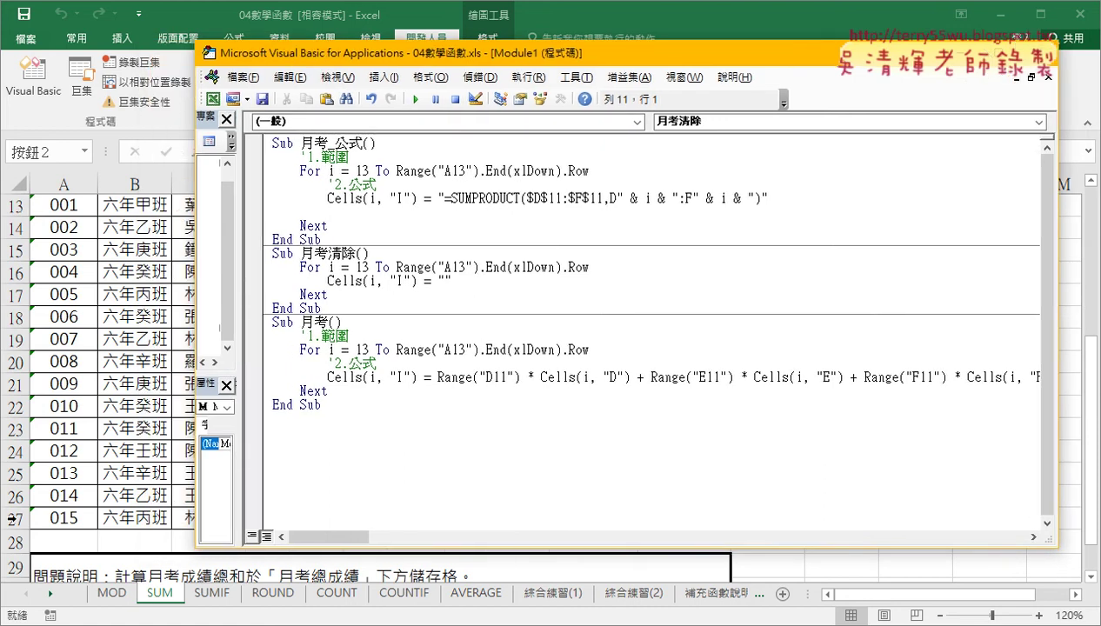
left_click_drag(397, 268, 588, 267)
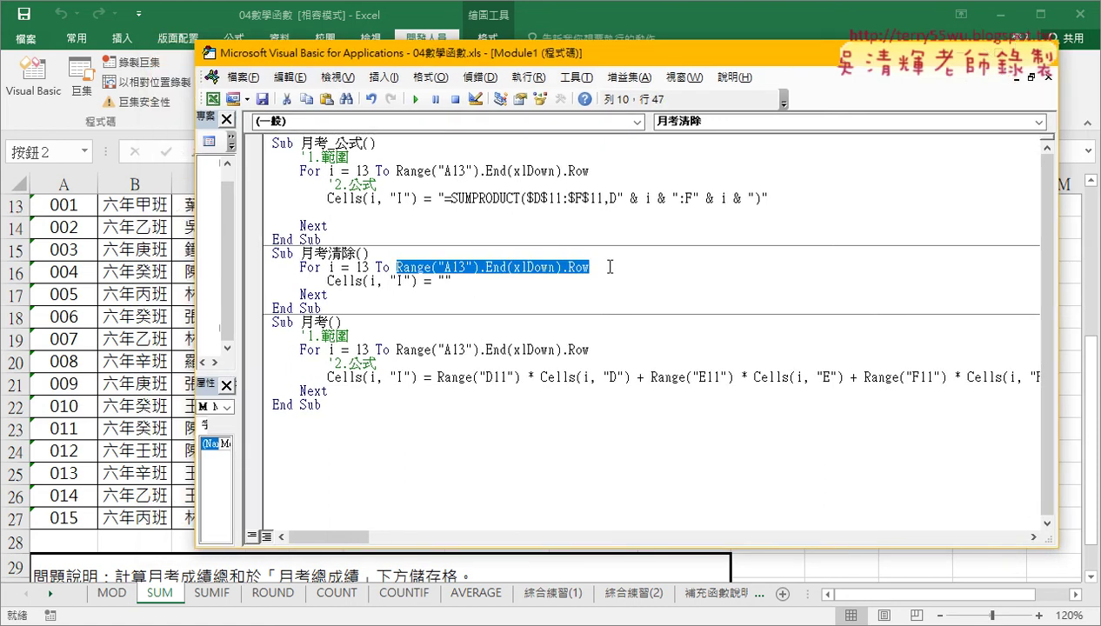
type("27")
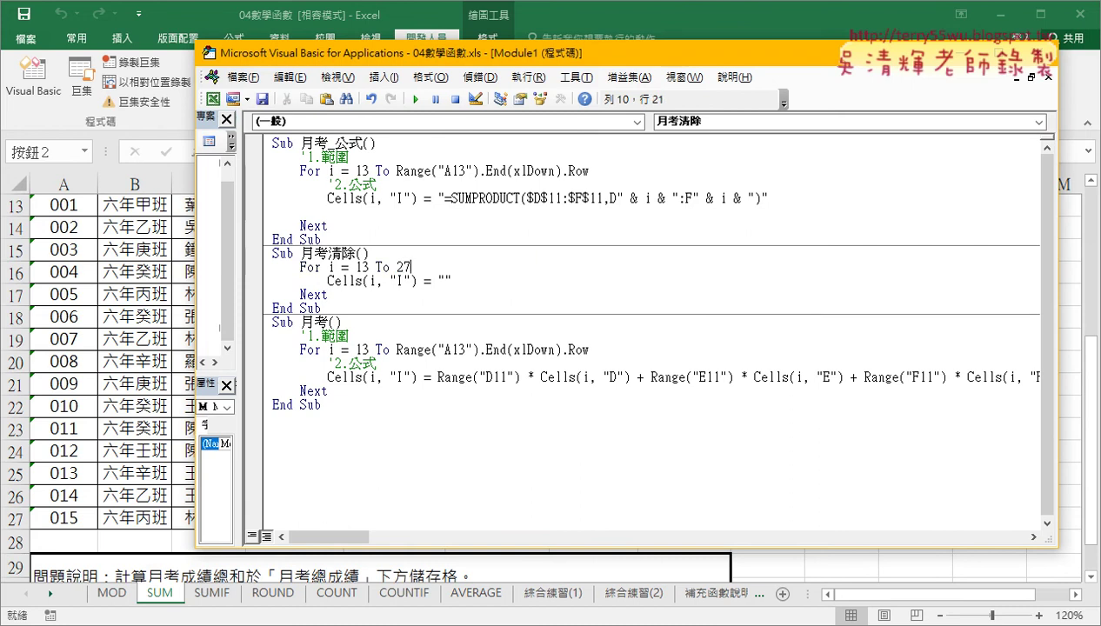
key("BackSpace")
key("BackSpace")
- Confirm the student rows end at A27 by jumping down from A13, then reopen Visual Basic
left_click(67, 209)
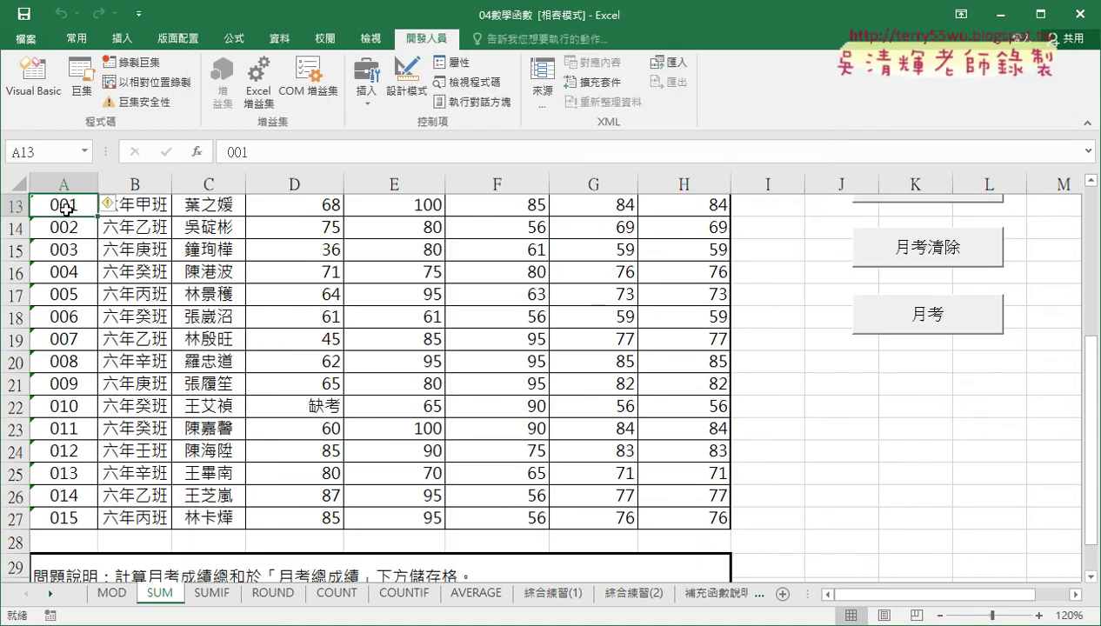
key("ctrl+Down")
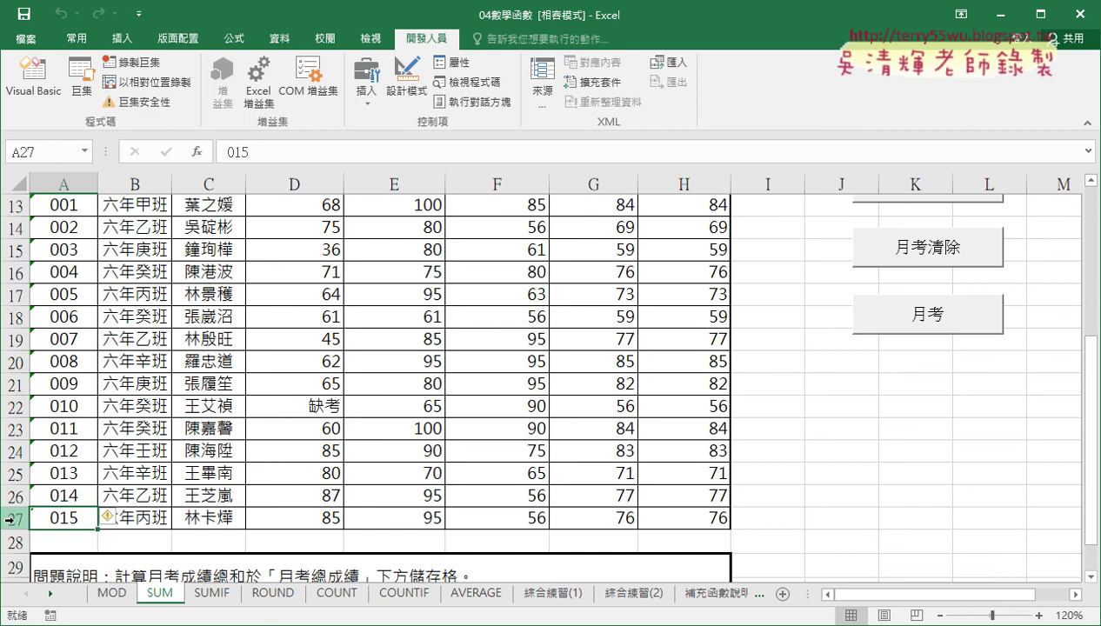
left_click(33, 77)
- Replace the fixed 27 loop end in 月考清除 with Range("A13").End(xlDown).Row
type("27")
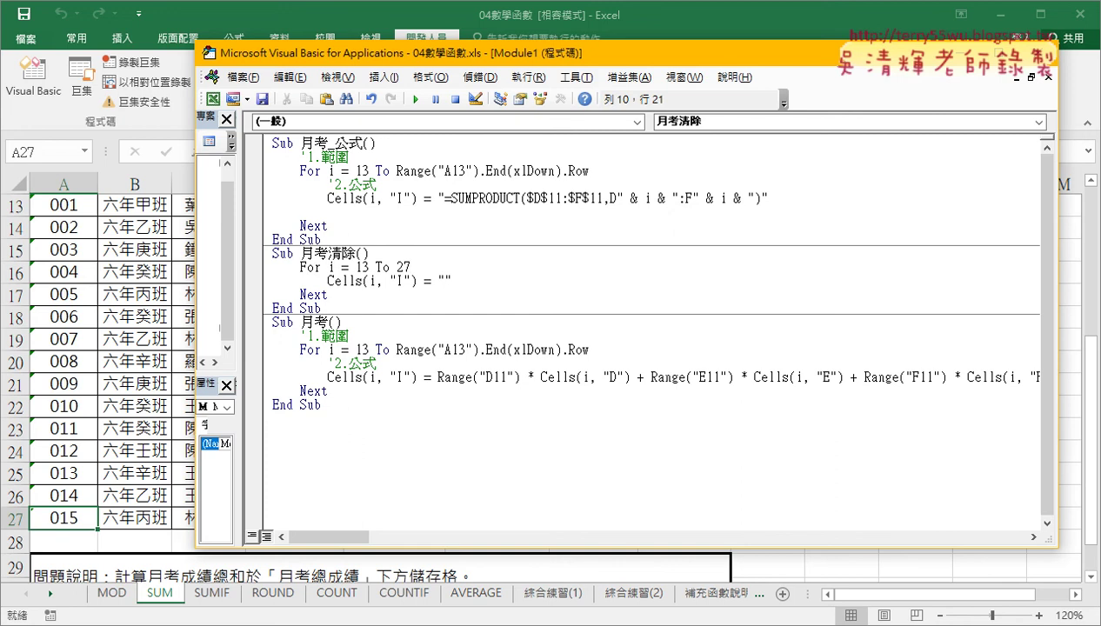
key("BackSpace")
key("BackSpace")
type("r")
type("ange")
type("(\"")
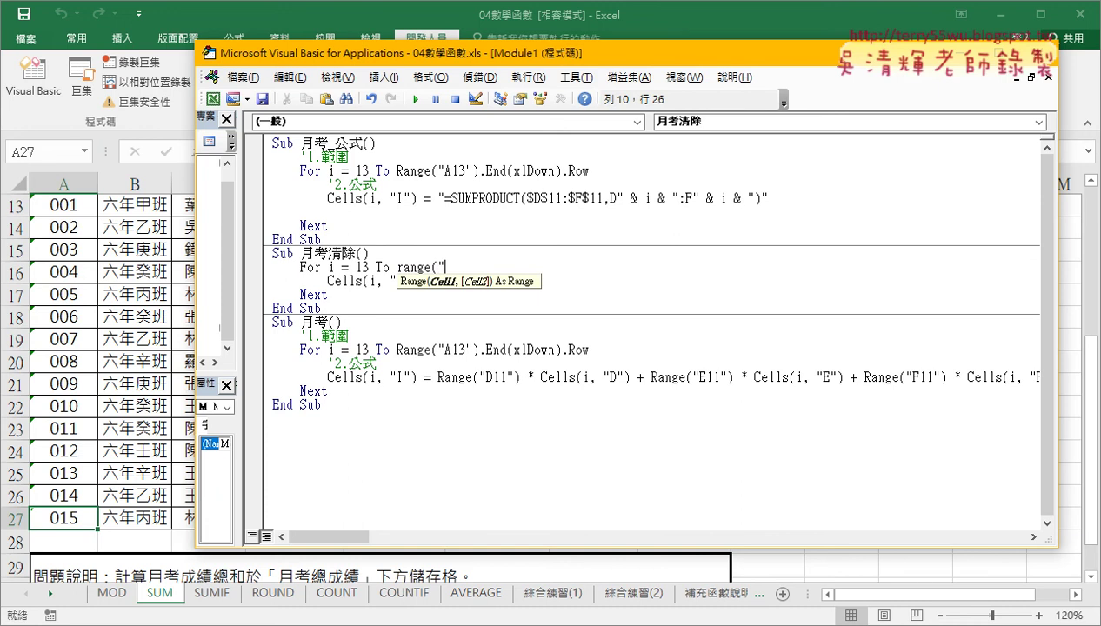
type("A")
type("13\")")
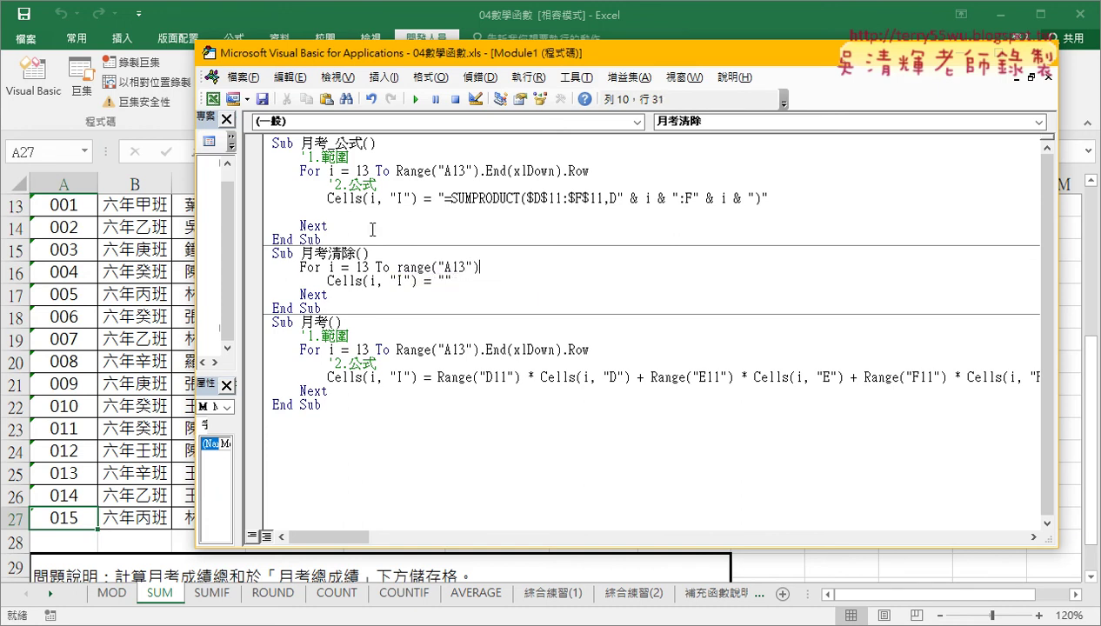
type(".E")
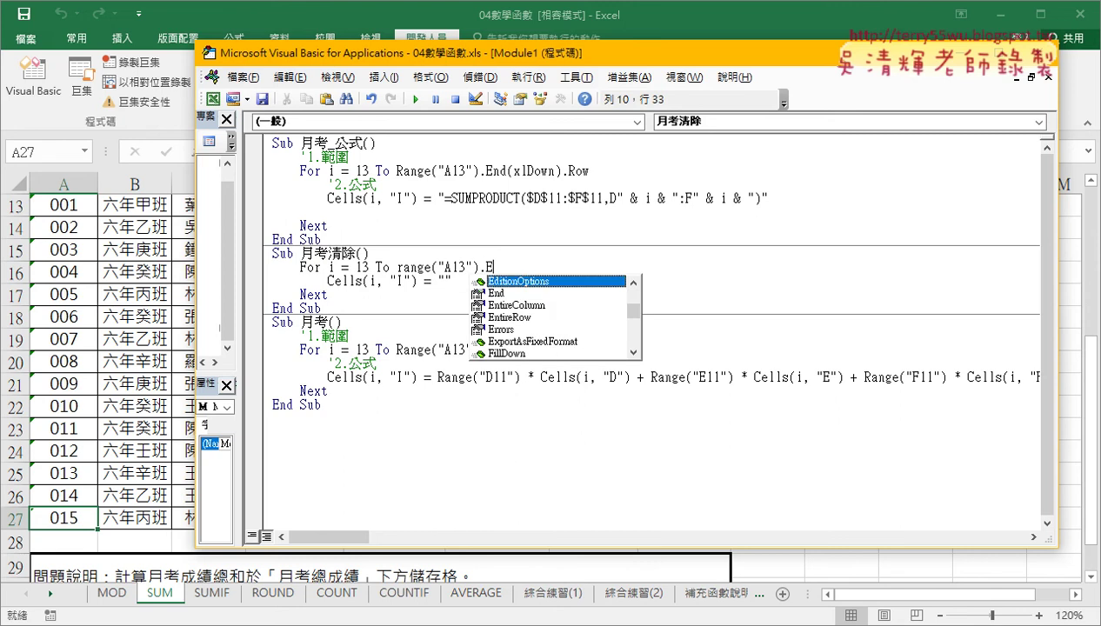
type("n")
key("Tab")
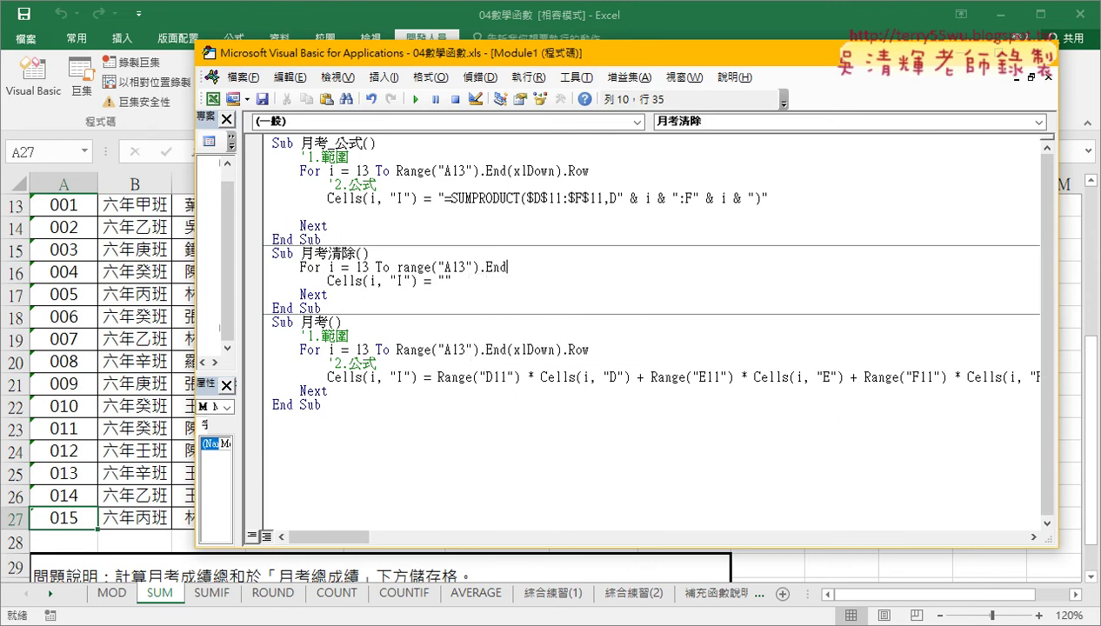
type("(")
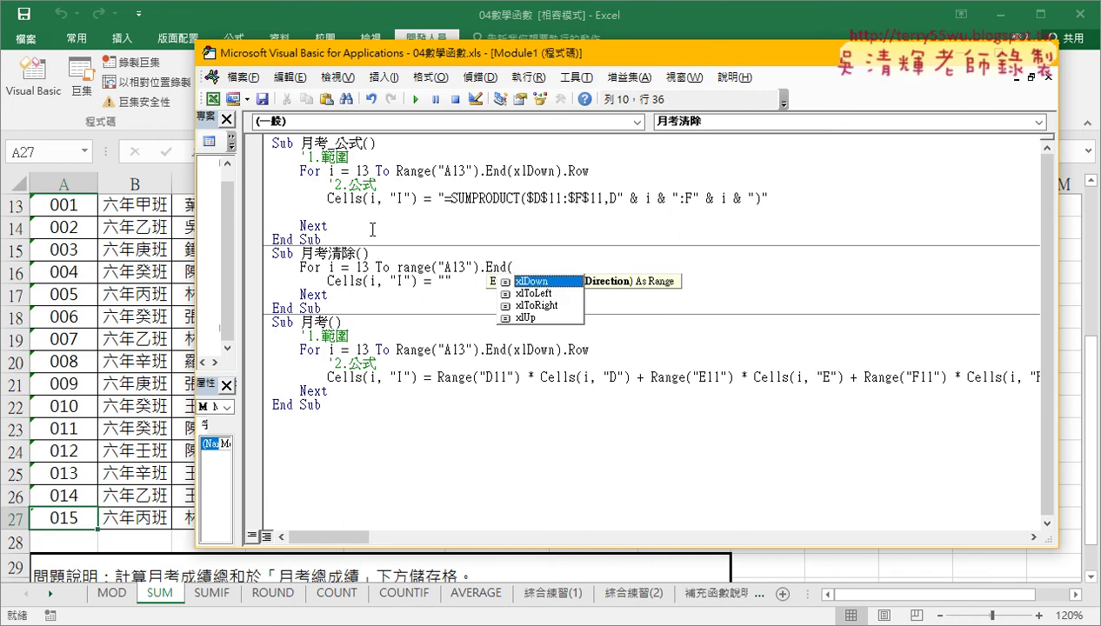
key("space")
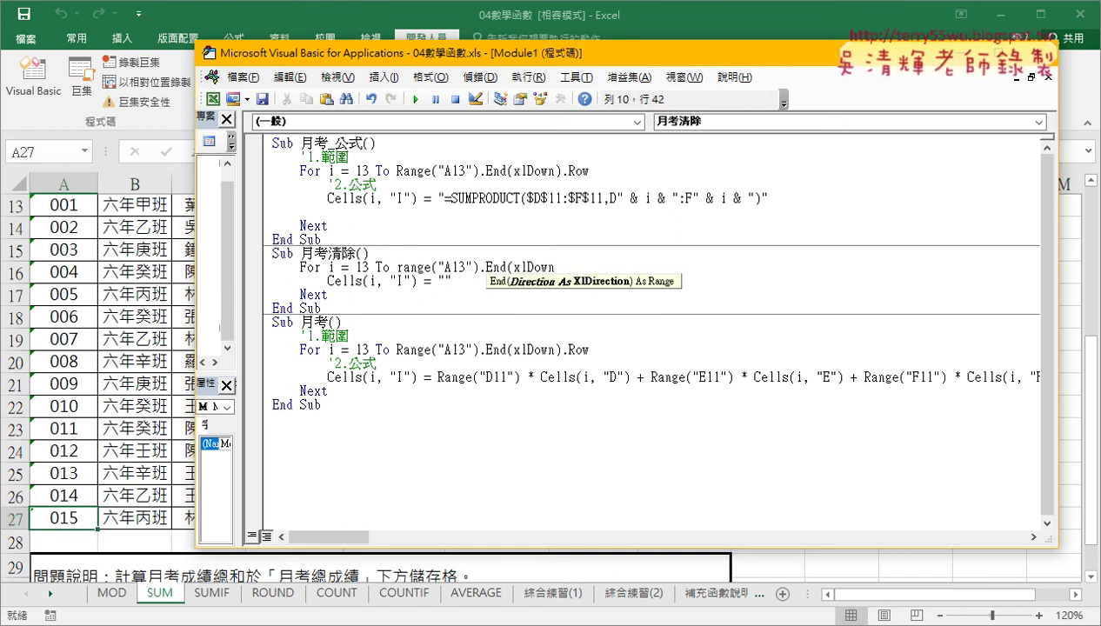
type(")")
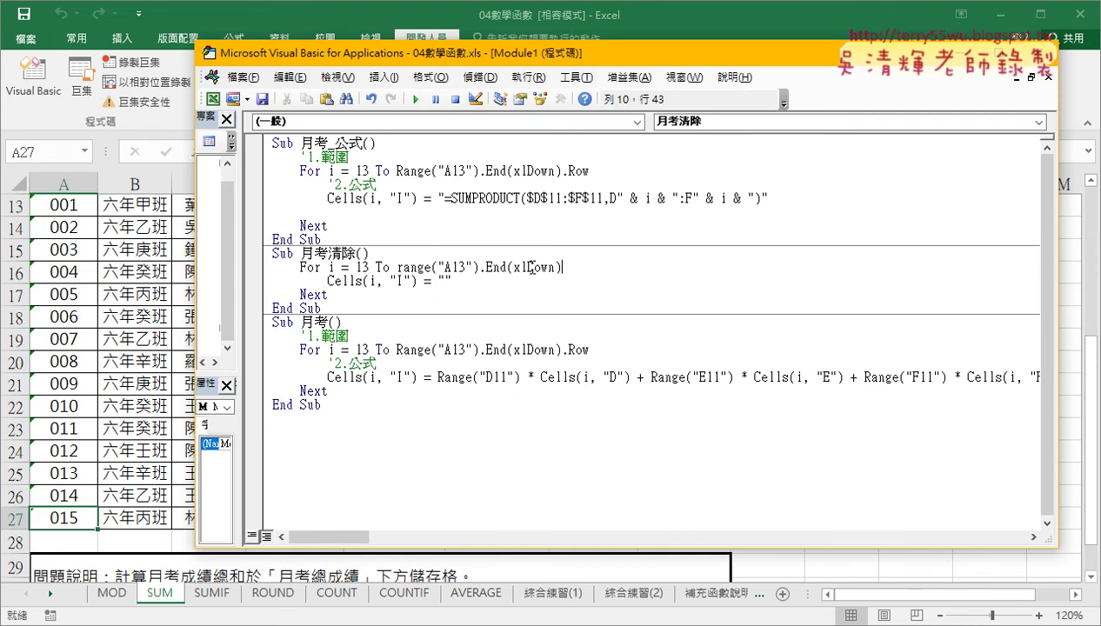
type(".")
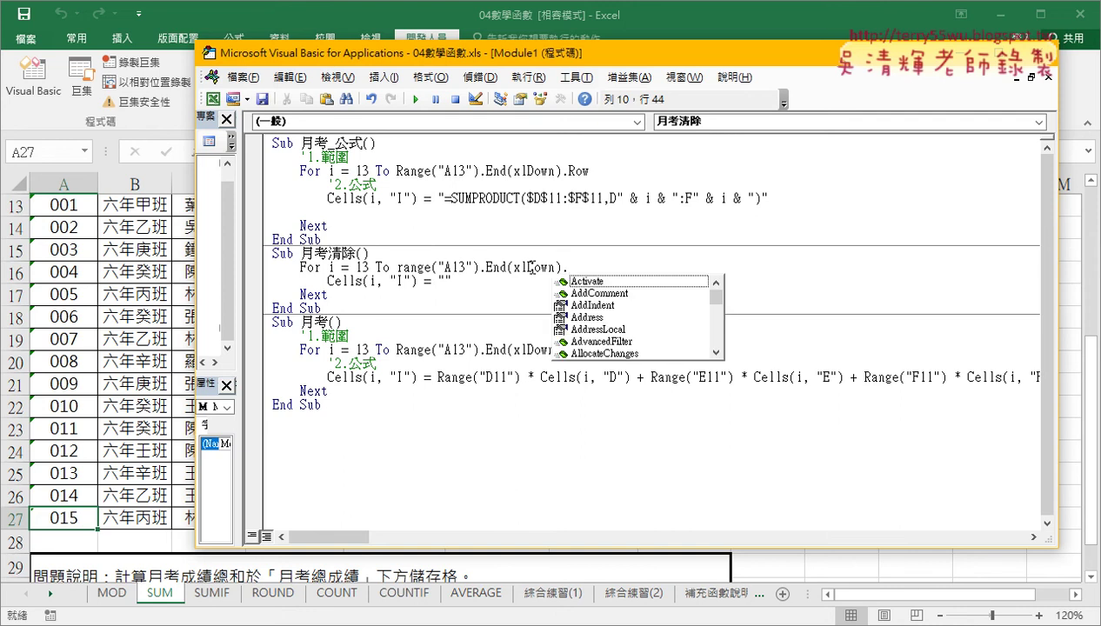
type("row")
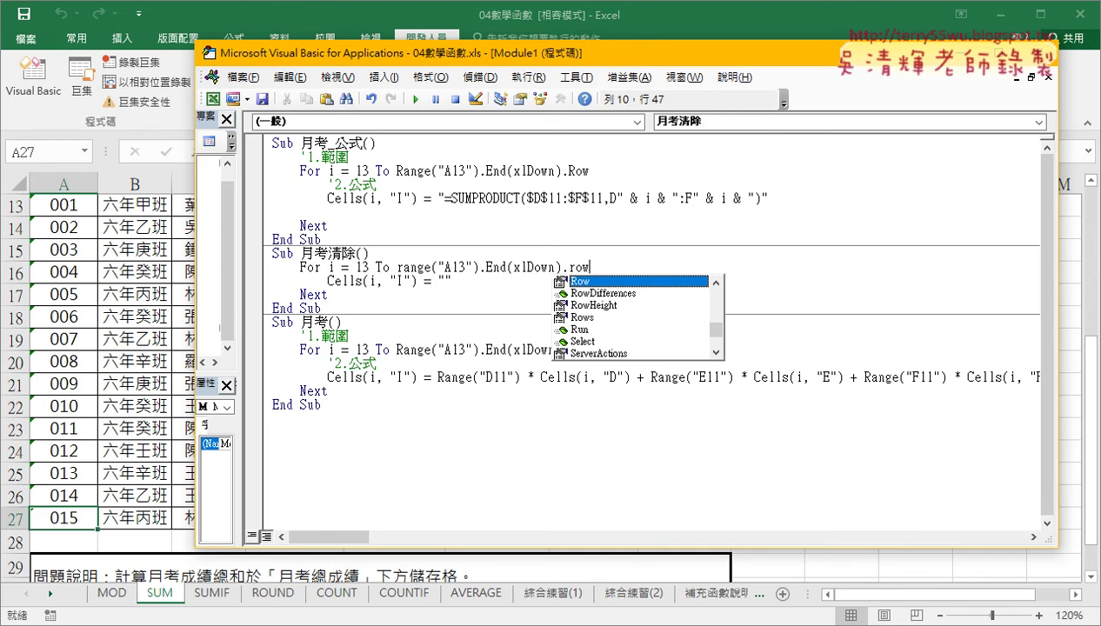
left_click(472, 213)
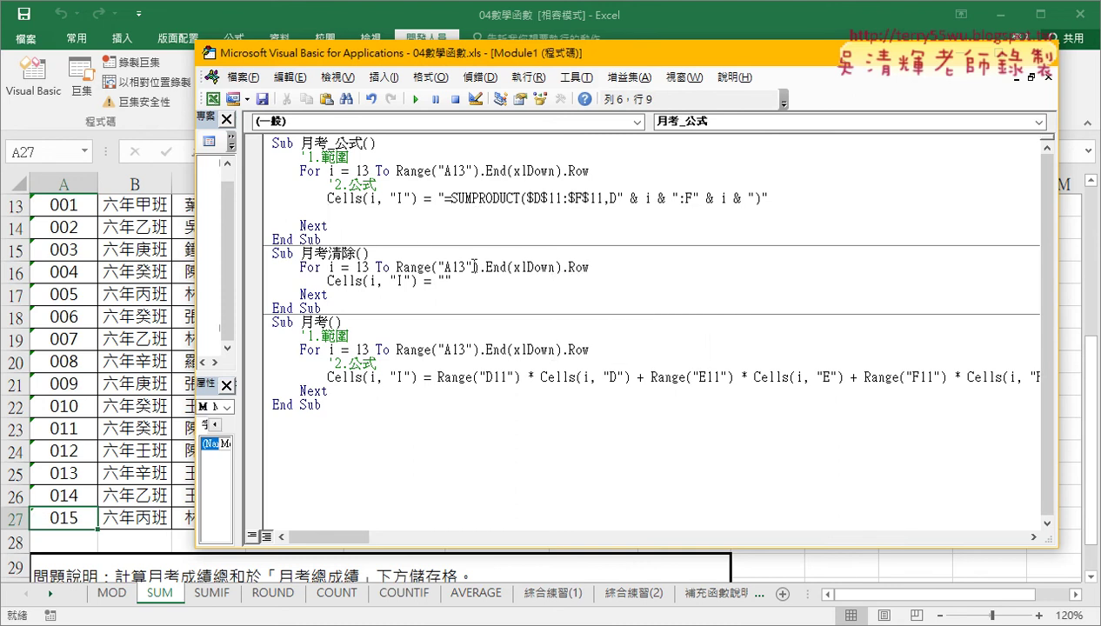
- Move the code editor aside to reveal the worksheet and select the 月考清除 macro
left_click_drag(452, 281, 438, 281)
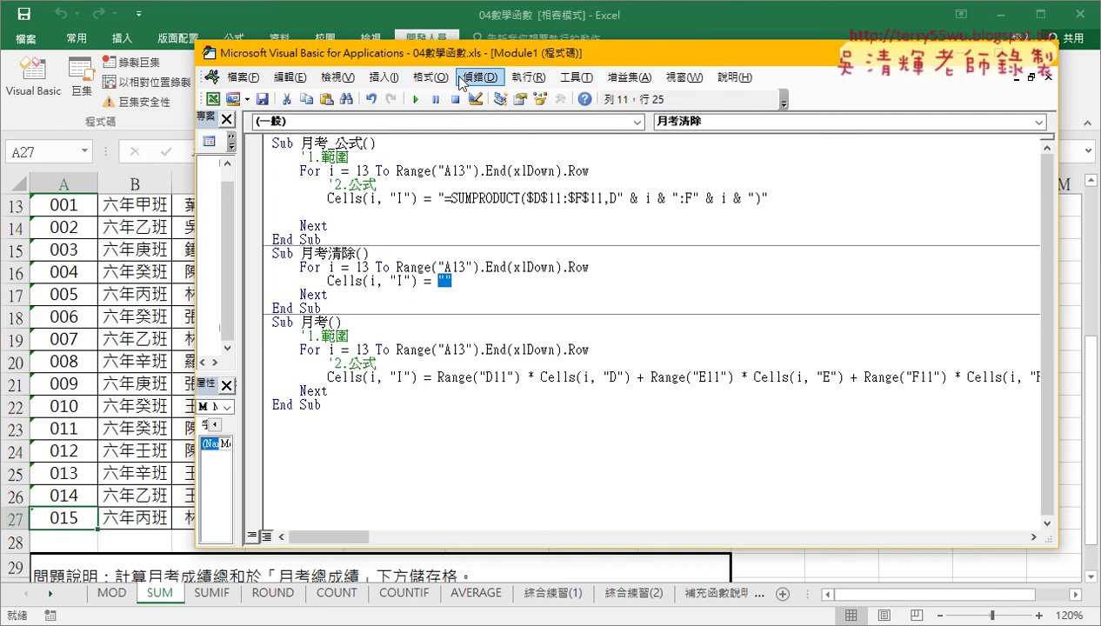
mouse_move(340, 53)
left_mouse_down()
mouse_move(968, 54)
mouse_move(345, 67)
left_mouse_up()
left_click(474, 290)
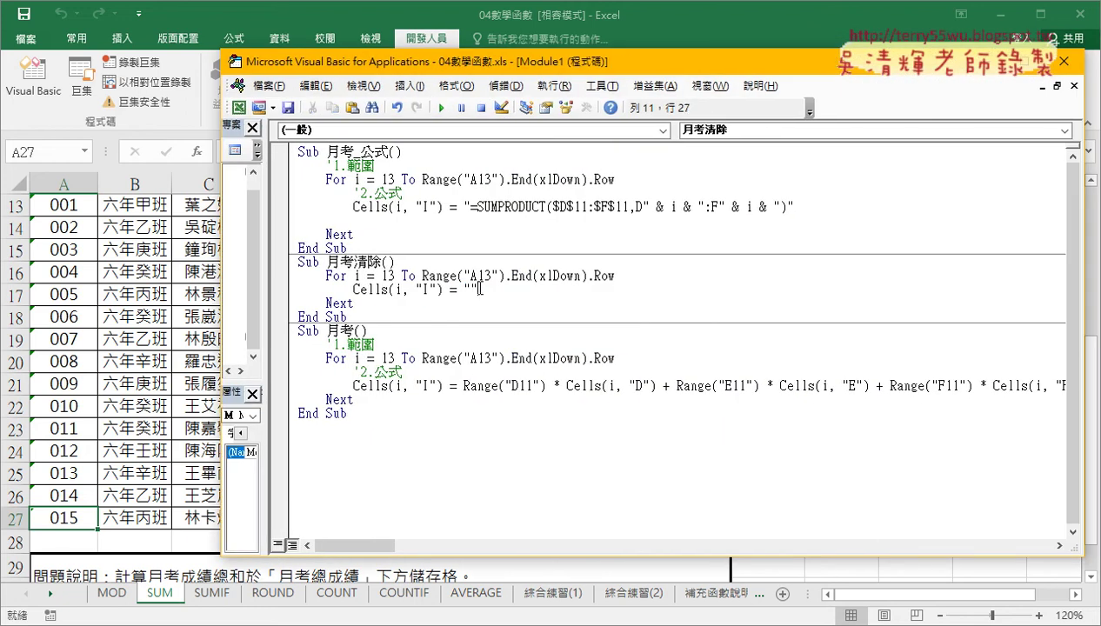
left_click_drag(348, 317, 320, 277)
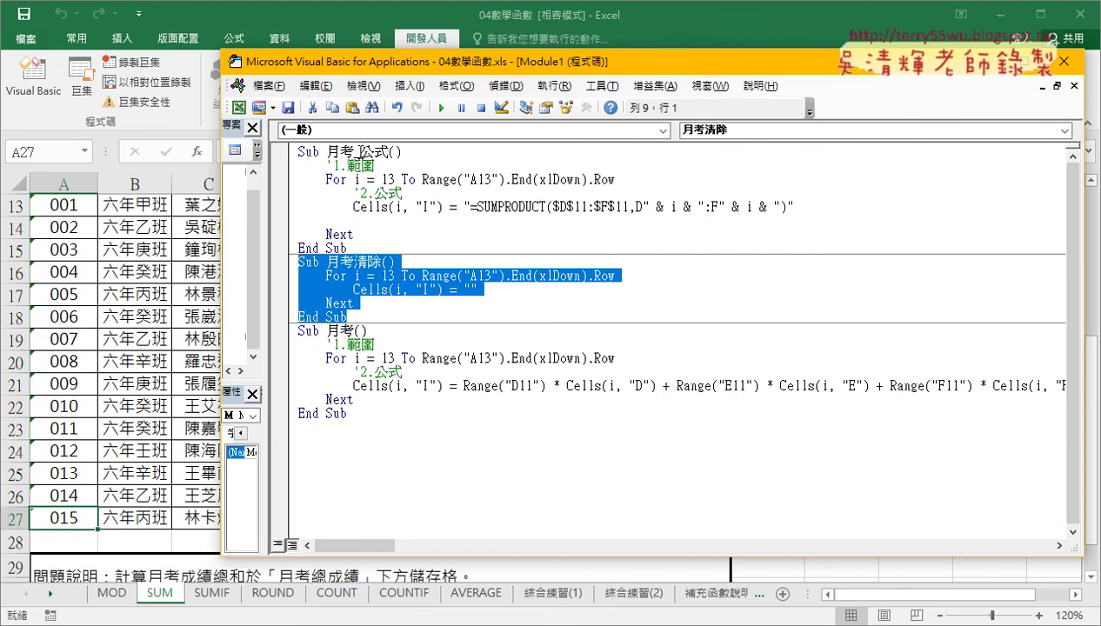
- Delete the SUMPRODUCT formula string from 月考_公式's Cells(i, "I") line
left_click(357, 152)
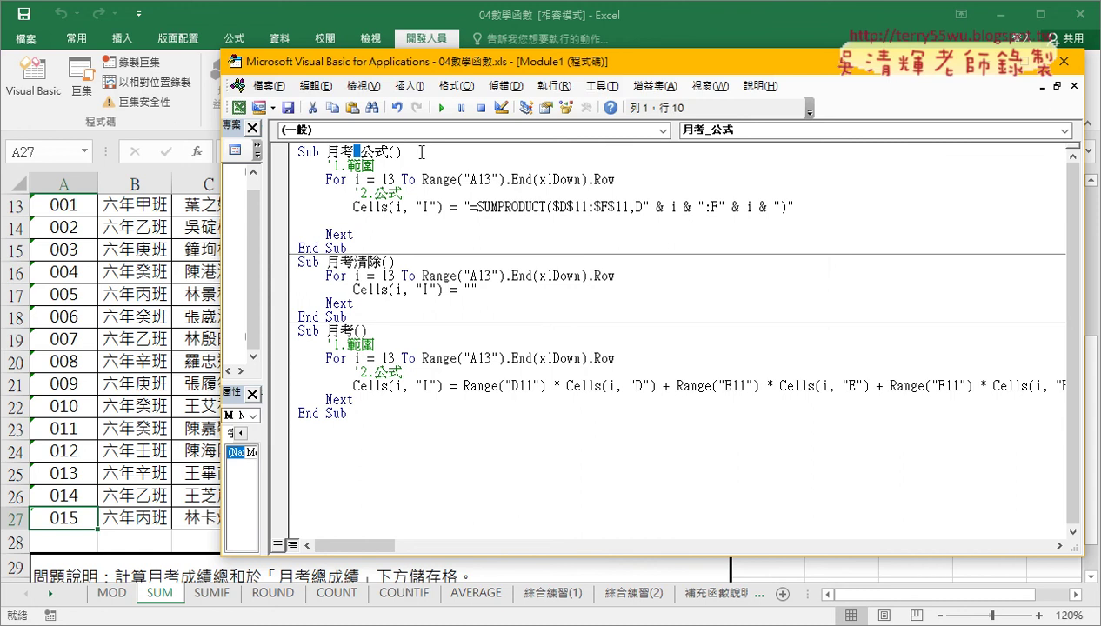
left_click_drag(470, 207, 788, 203)
key("Delete")
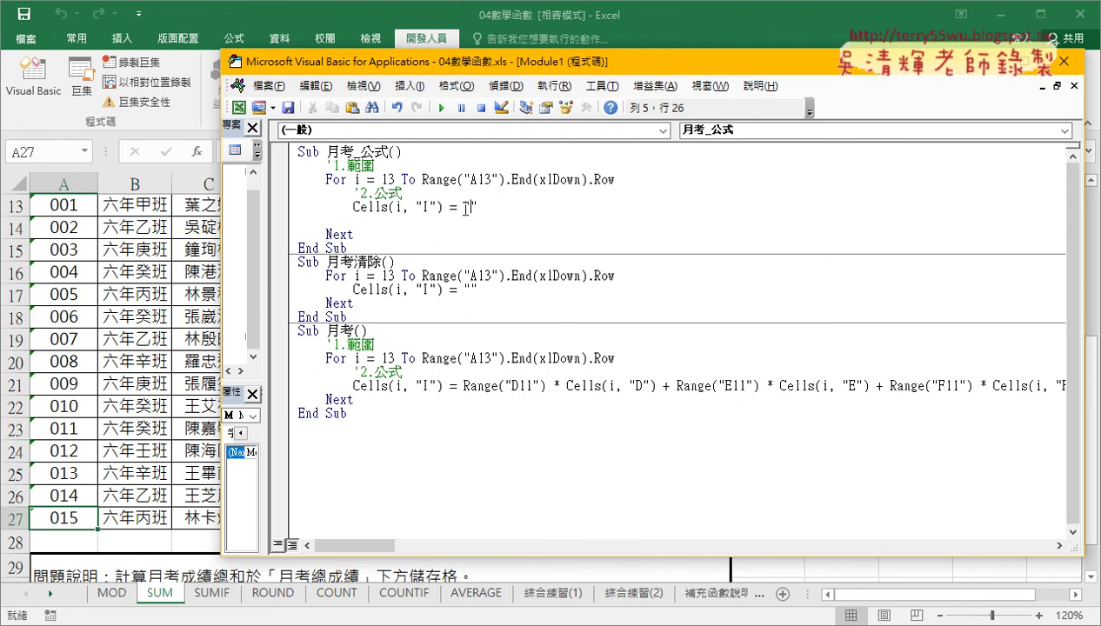
- Copy H13's =SUMPRODUCT(D$11:F$11,D13:F13) formula text without changing the cell
left_click(165, 250)
scroll(330, 287, "up", 3)
scroll(438, 339, "down", 1)
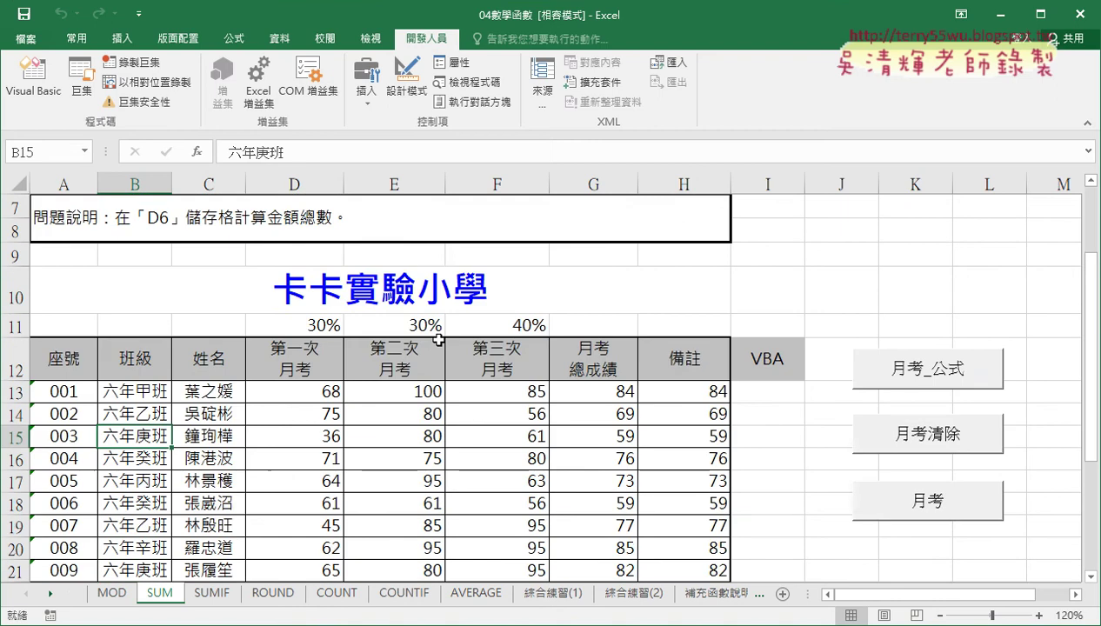
scroll(438, 339, "down", 1)
scroll(470, 325, "down", 1)
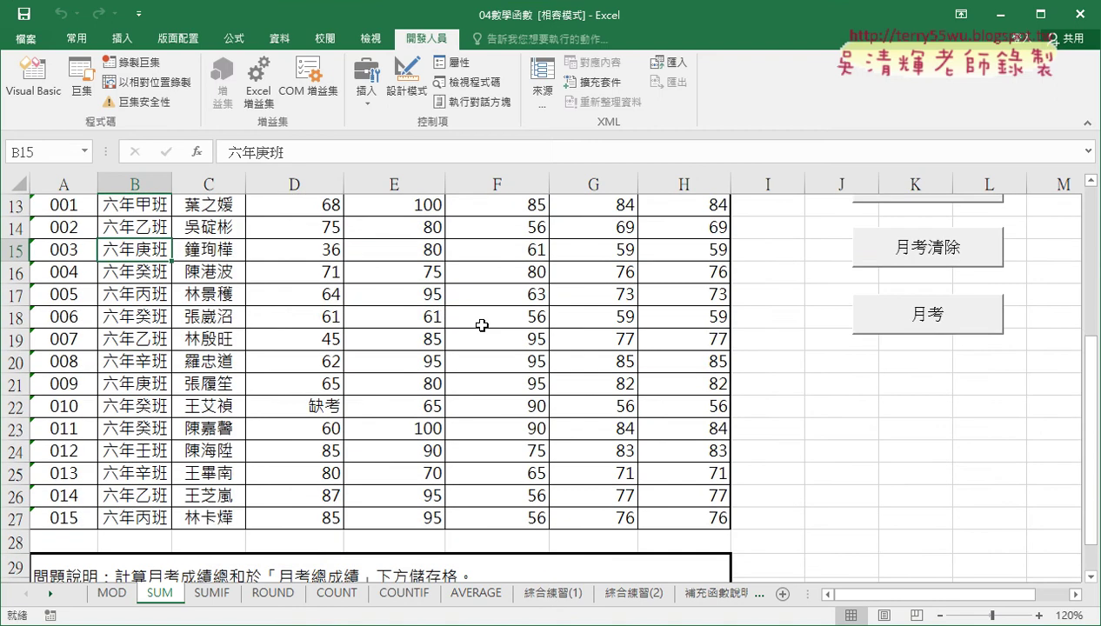
left_click(700, 210)
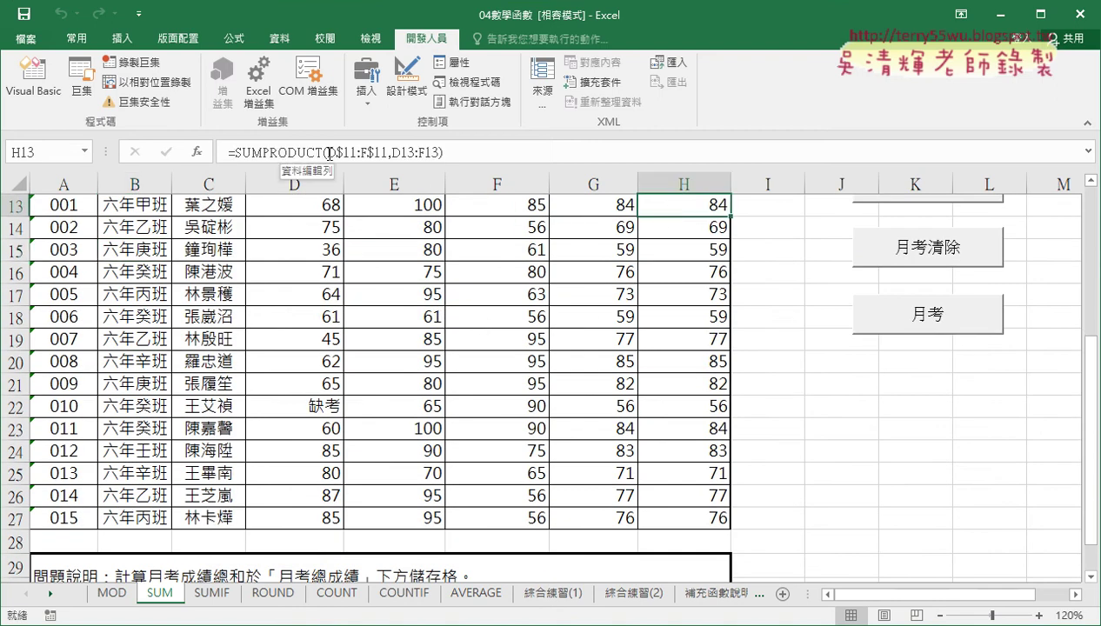
left_click_drag(461, 152, 246, 154)
right_click(282, 155)
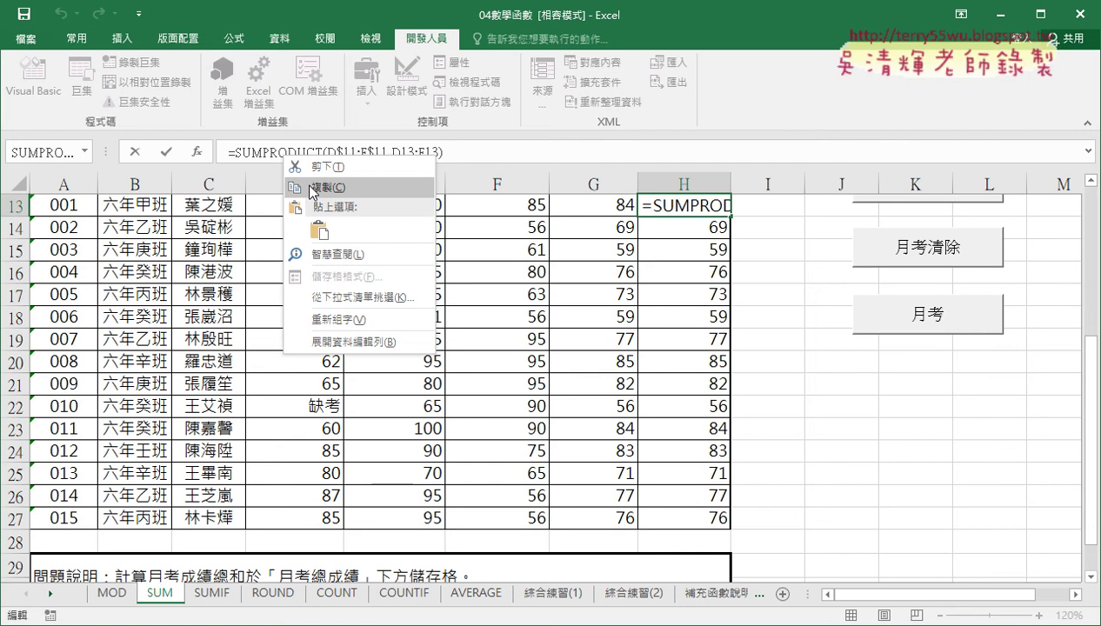
left_click(406, 157)
left_click(135, 153)
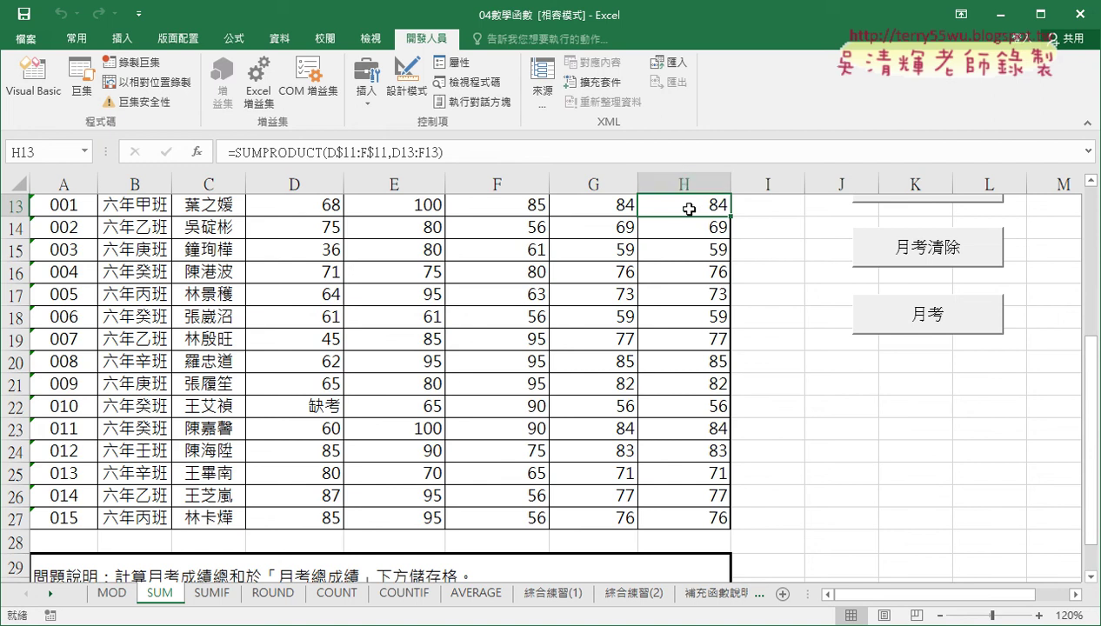
- Compare the formulas in H14 and H15, then copy H13's formula again and cancel editing
left_click(689, 229)
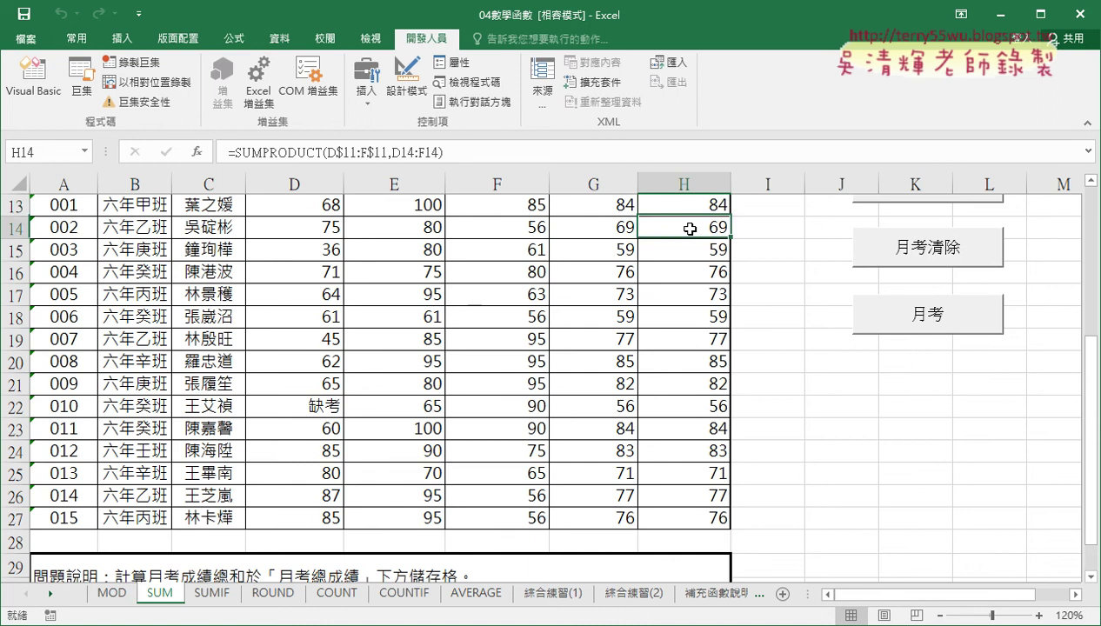
left_click(685, 209)
key("Down")
left_click(687, 213)
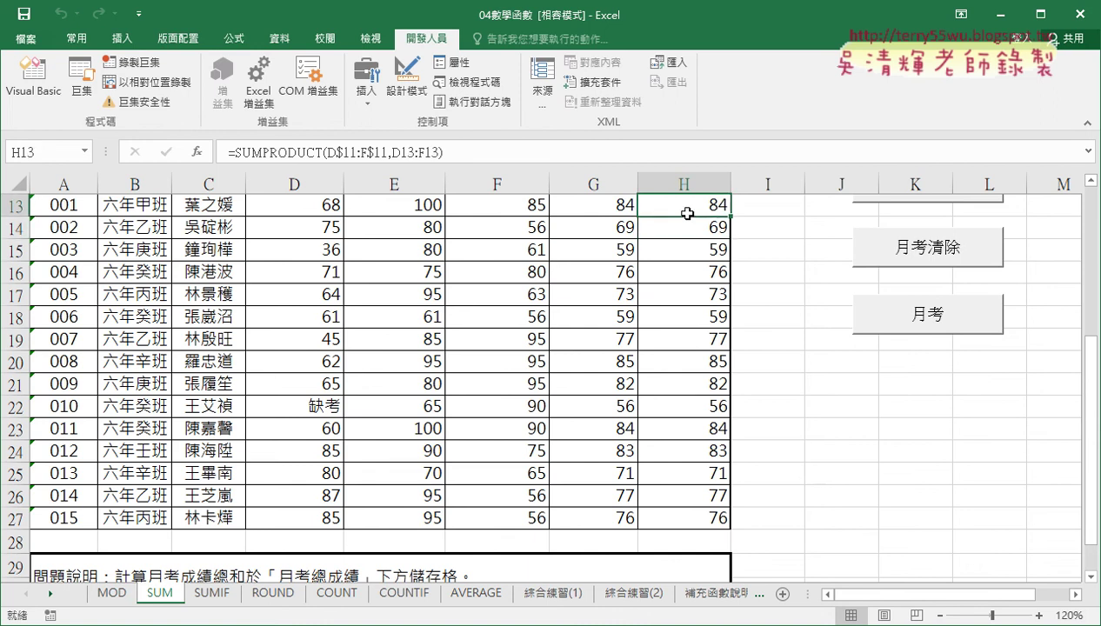
left_click(685, 247)
left_click(690, 210)
left_click_drag(446, 154, 228, 153)
right_click(263, 153)
left_click(298, 179)
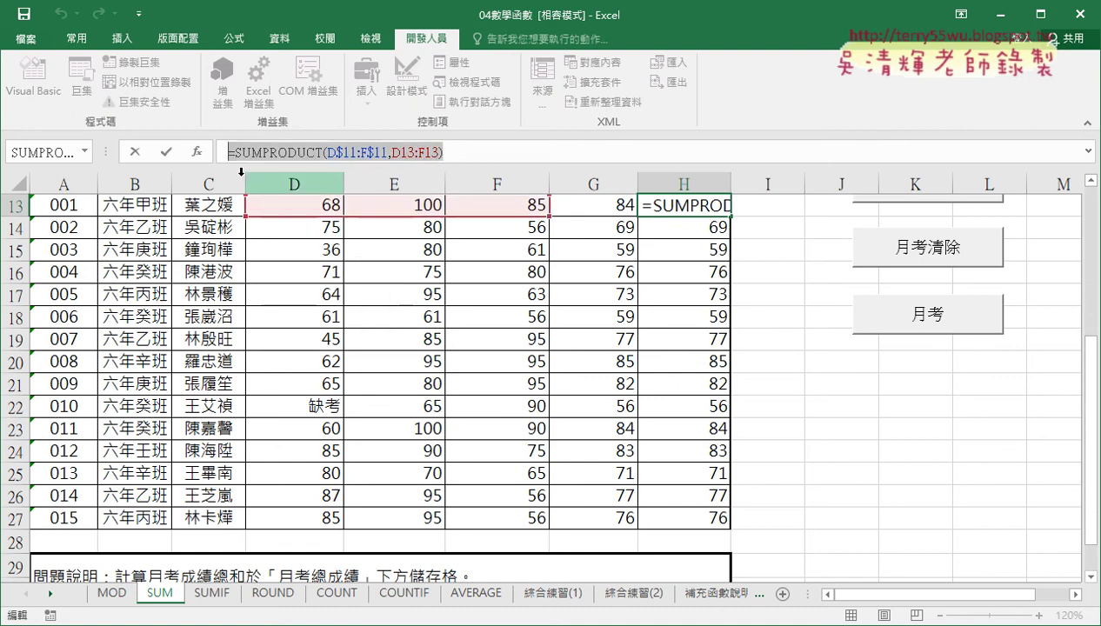
left_click(135, 154)
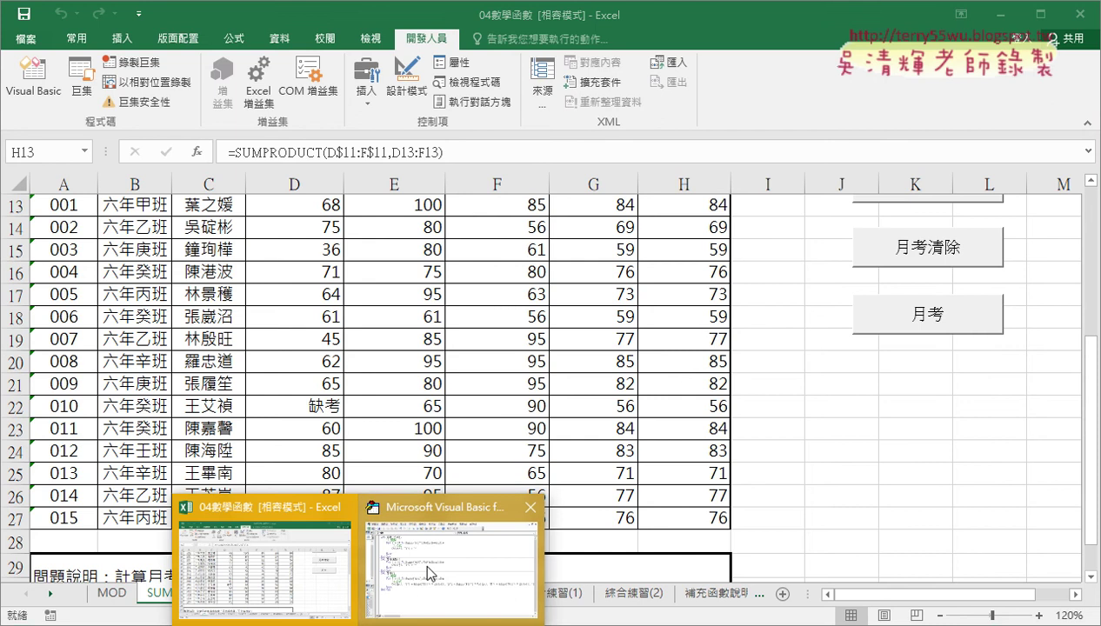
- Paste the copied SUMPRODUCT formula between the empty quotes in 月考_公式
left_click(428, 569)
left_click(471, 206)
right_click(471, 207)
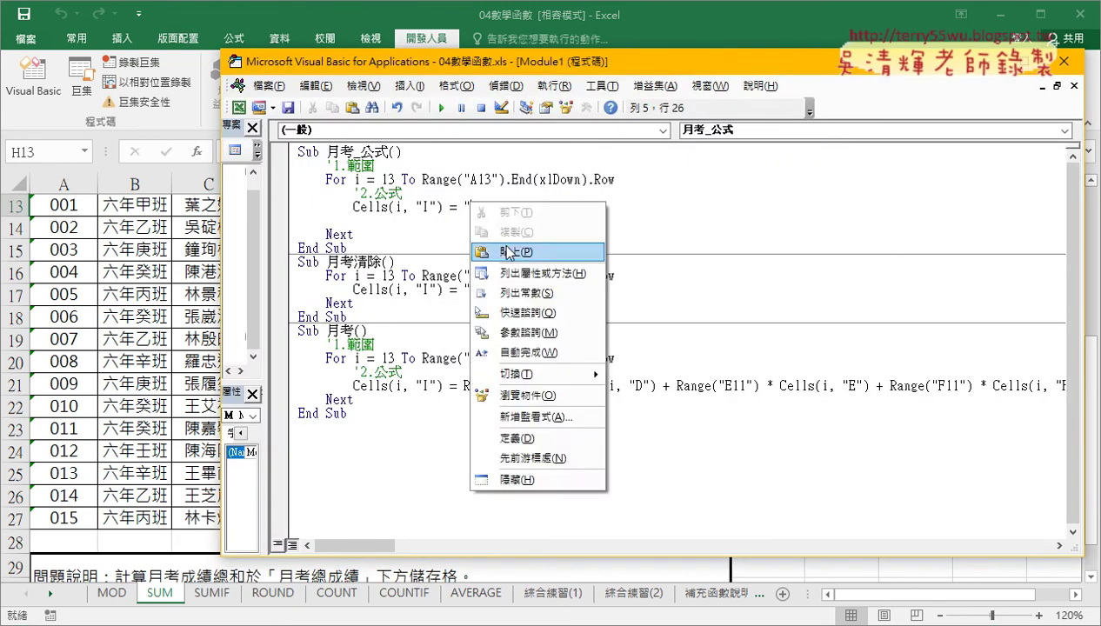
left_click(520, 251)
- Replace the 13 in D13 with " & i & " so the row follows the loop
left_click_drag(642, 206, 628, 206)
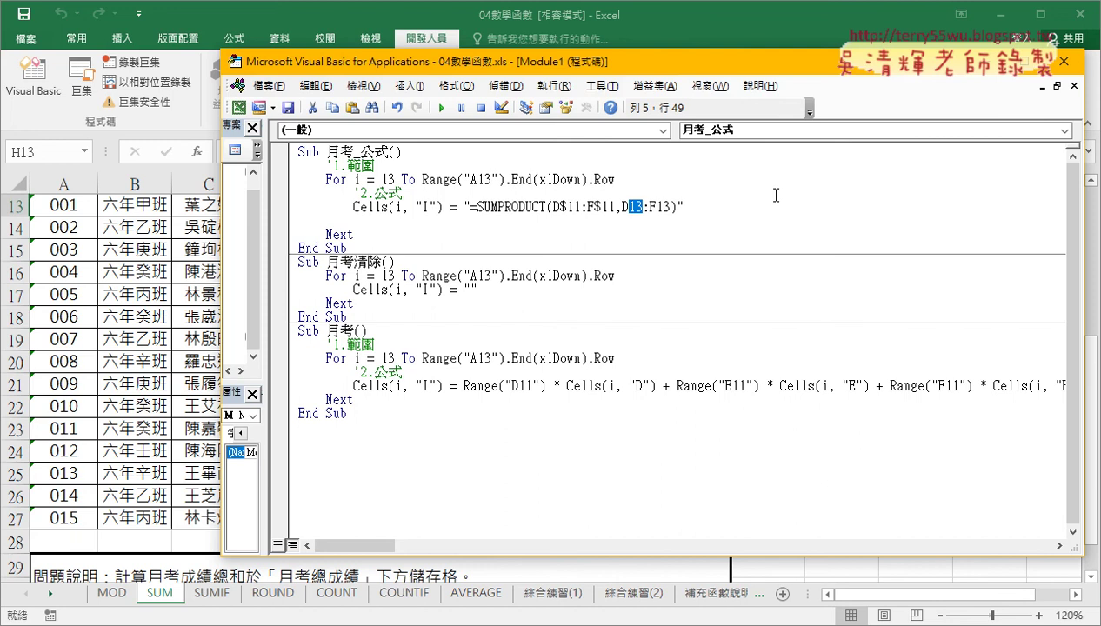
type("\"")
type("&&")
key("Left")
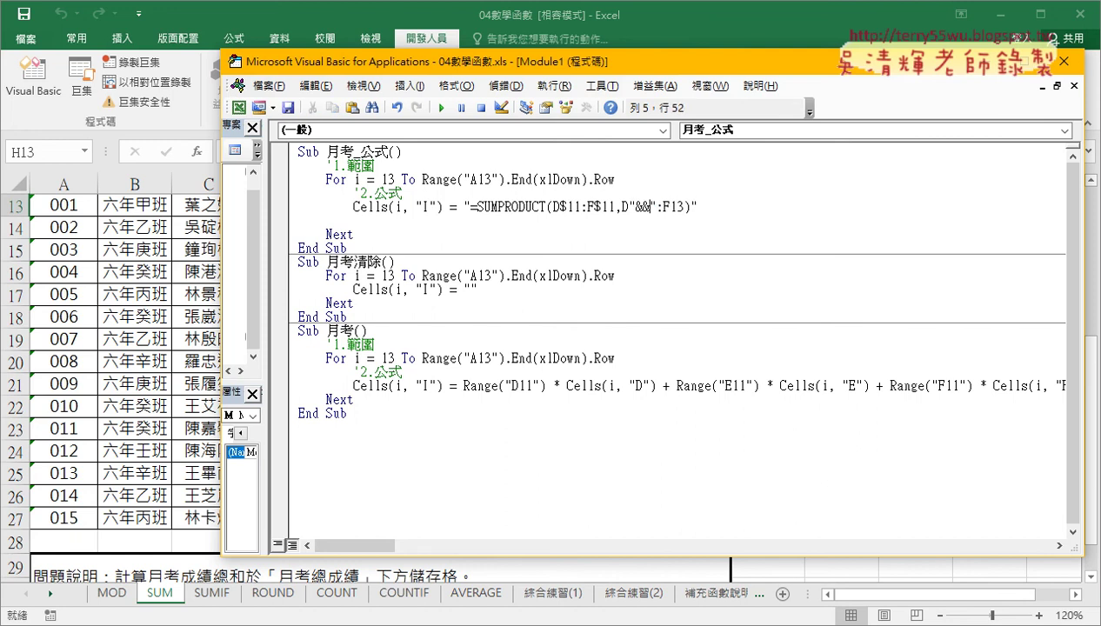
type("i")
left_click(636, 207)
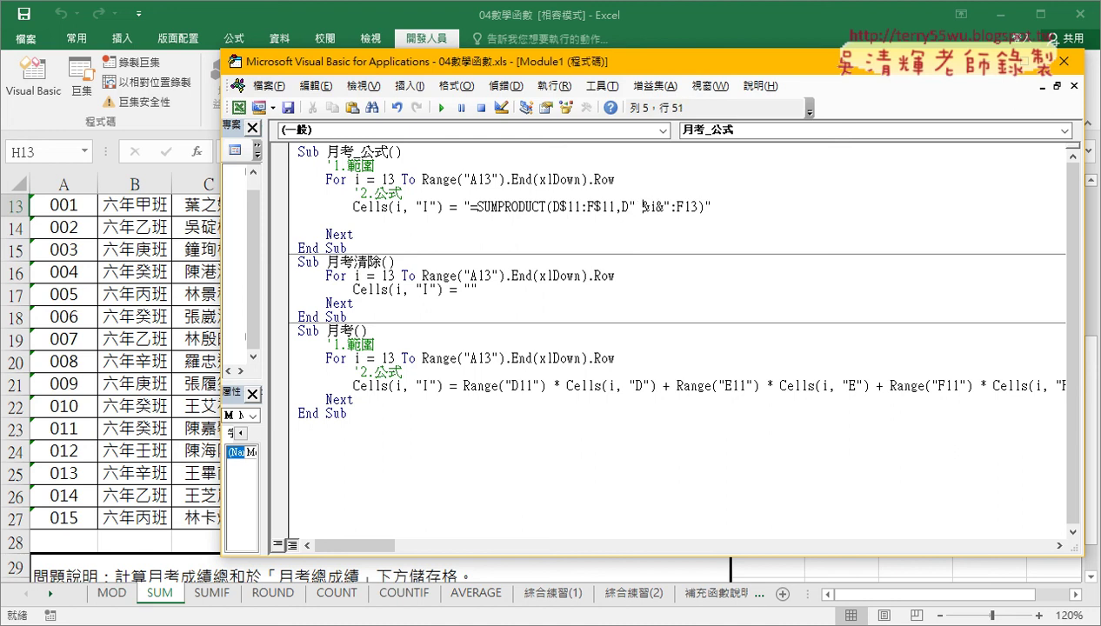
key("Right")
key("Right")
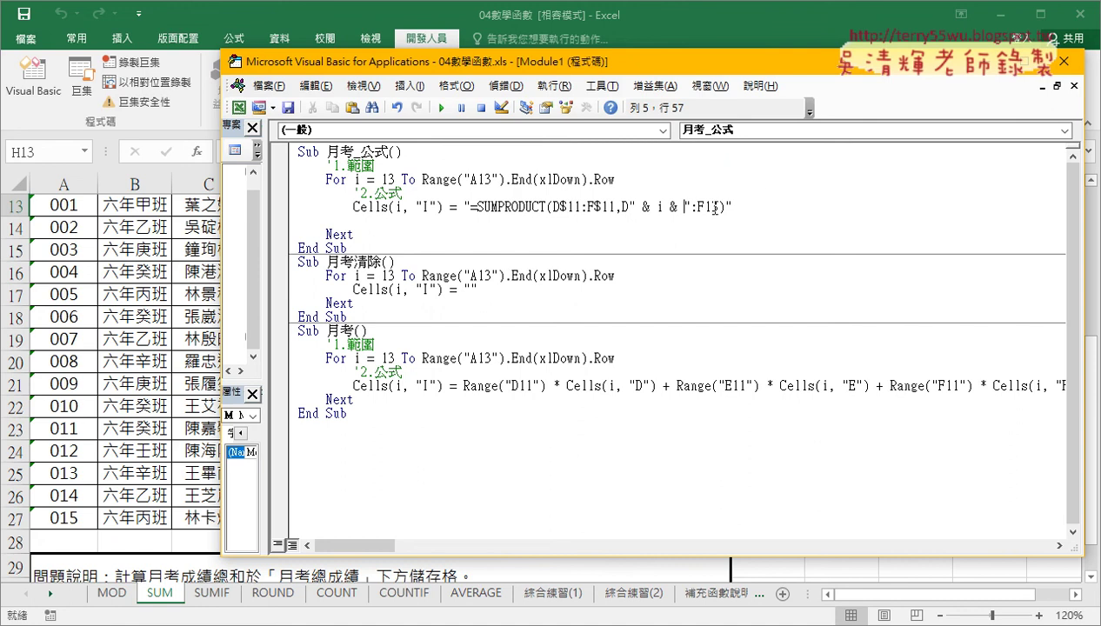
- Copy the " & i & " piece and paste it over the 13 in F13
left_click_drag(690, 207, 630, 206)
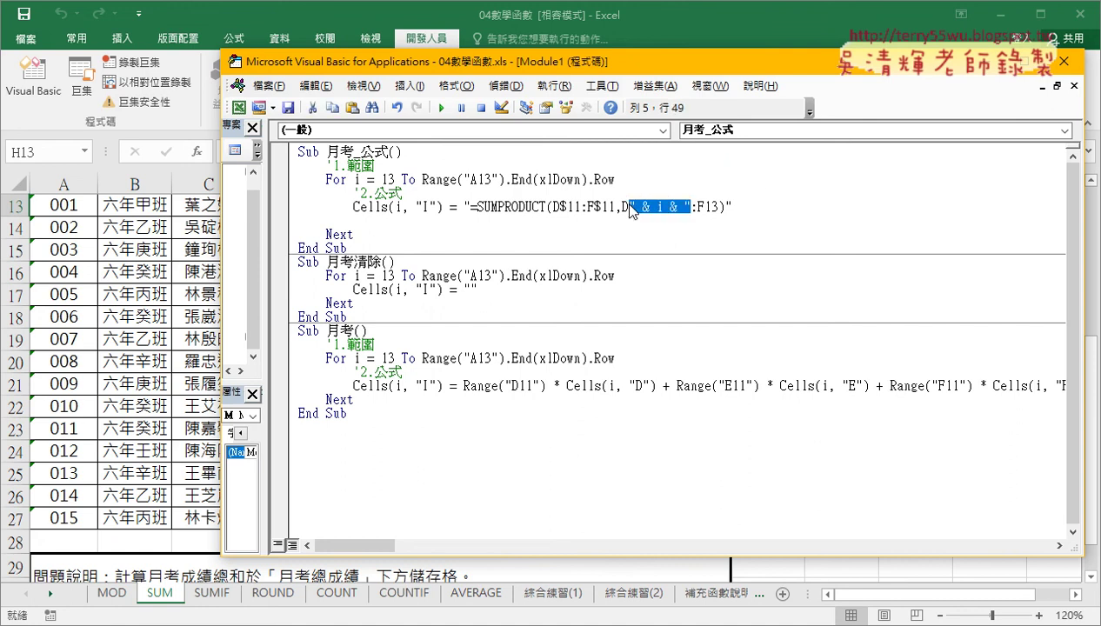
right_click(635, 207)
left_click(690, 229)
left_click_drag(720, 207, 706, 207)
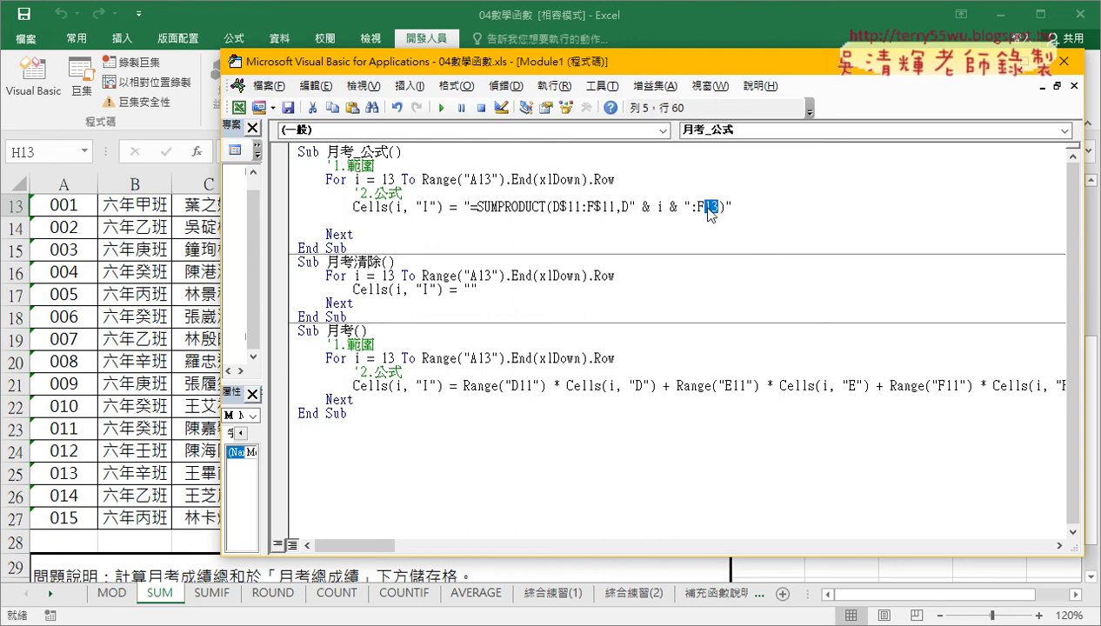
right_click(709, 209)
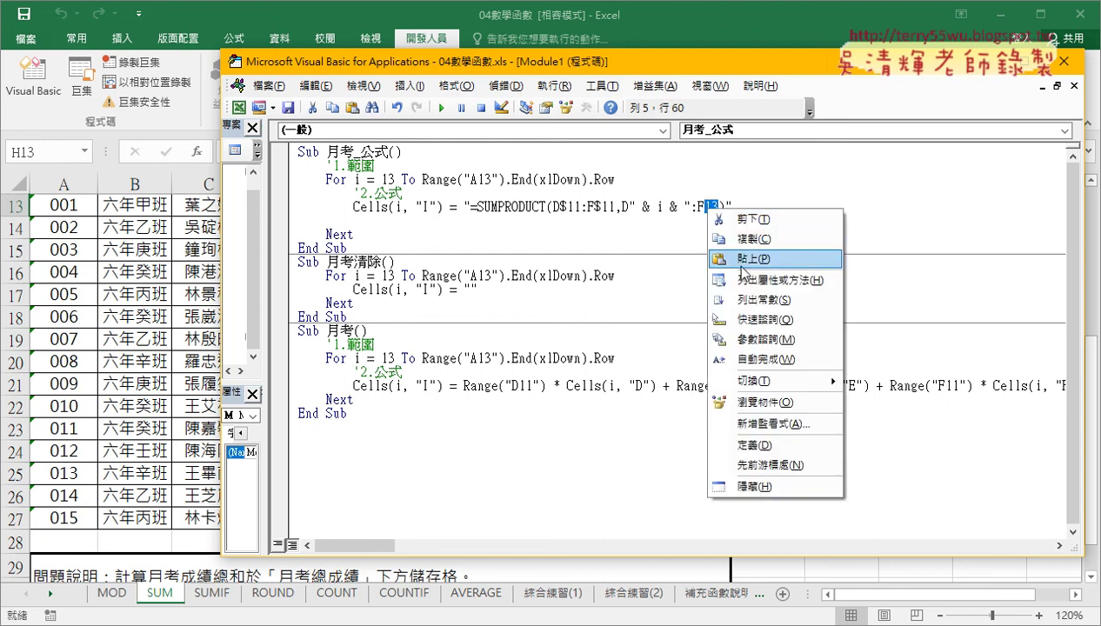
left_click(748, 260)
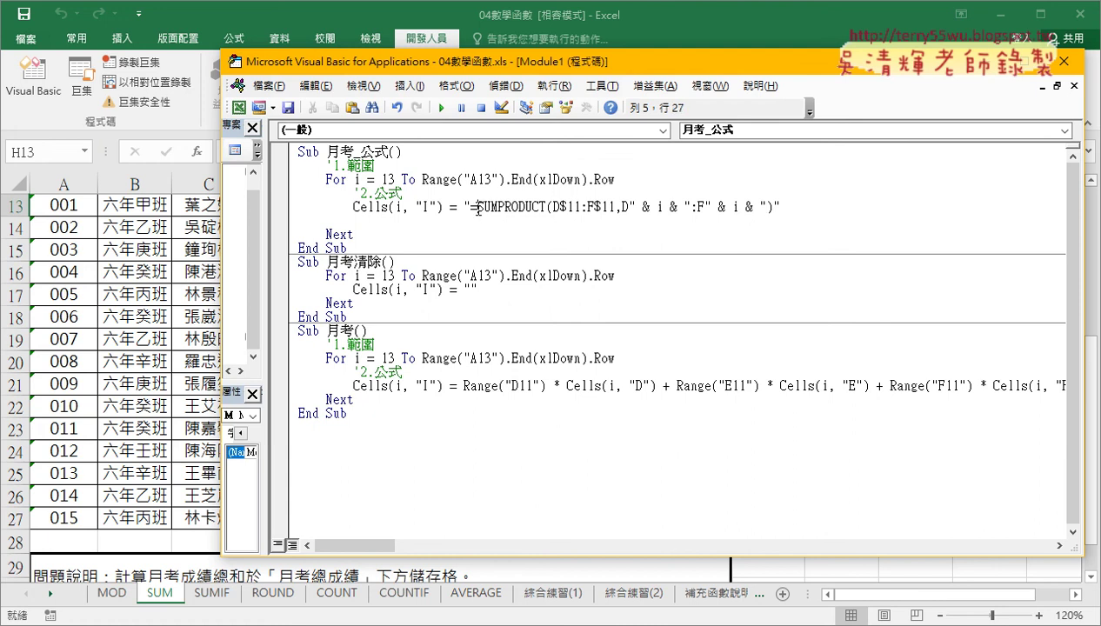
- Switch to the Excel sheet and run the 月考_公式 button to fill column I
left_click_drag(477, 207, 547, 207)
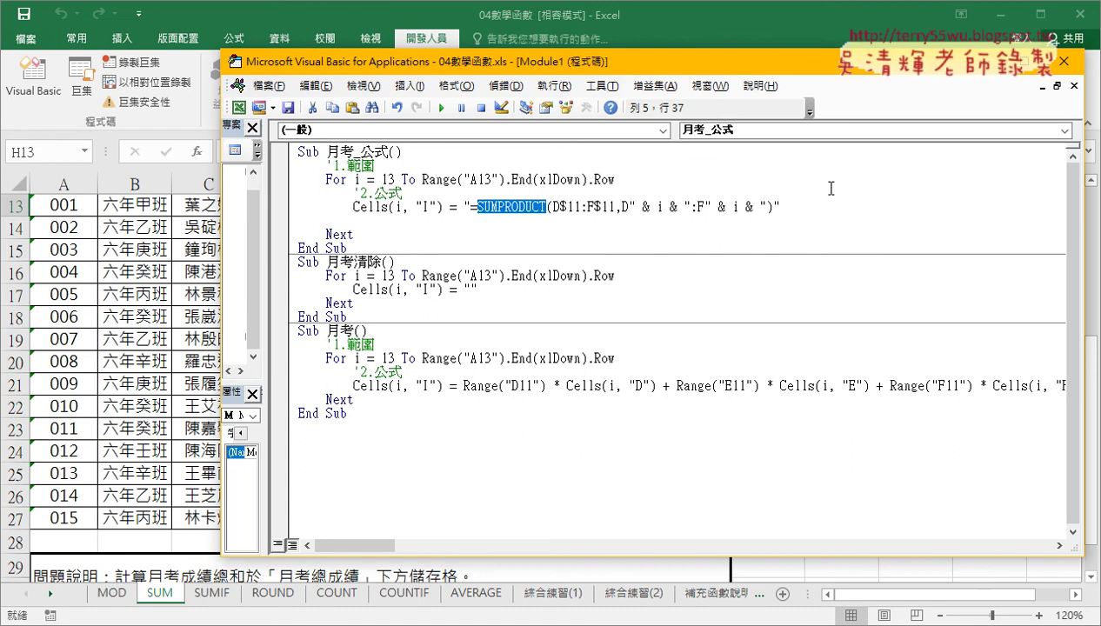
left_click(104, 385)
left_click(870, 327)
scroll(883, 331, "up", 2)
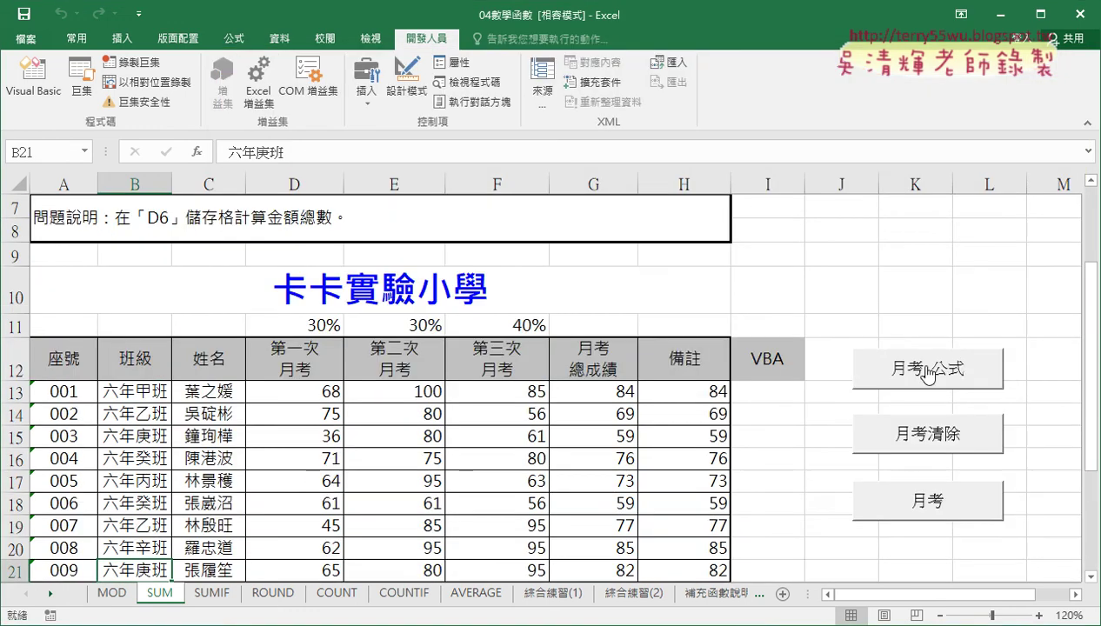
- Inspect the formulas in I13–I15, then run the 月考 macro to write plain weighted values
left_click(783, 391)
left_click(781, 413)
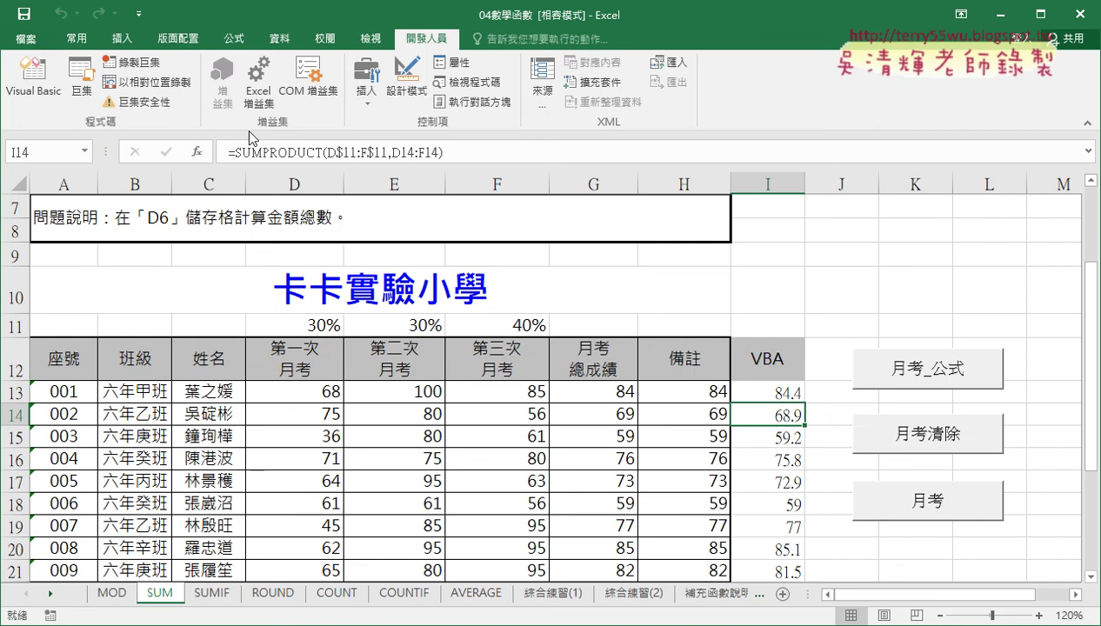
left_click(773, 438)
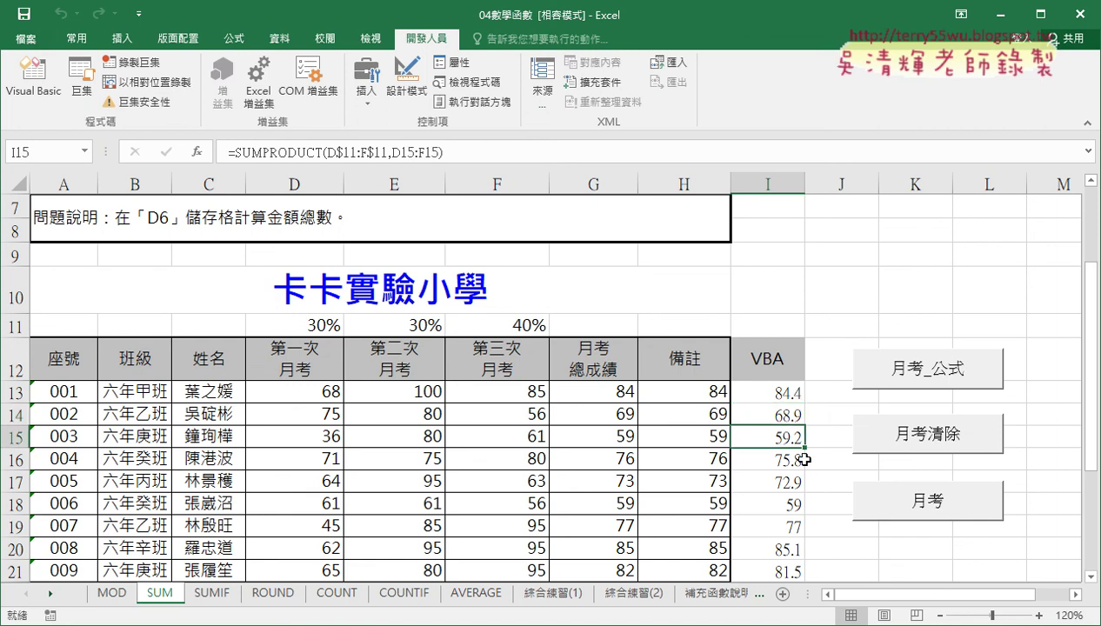
left_click(927, 505)
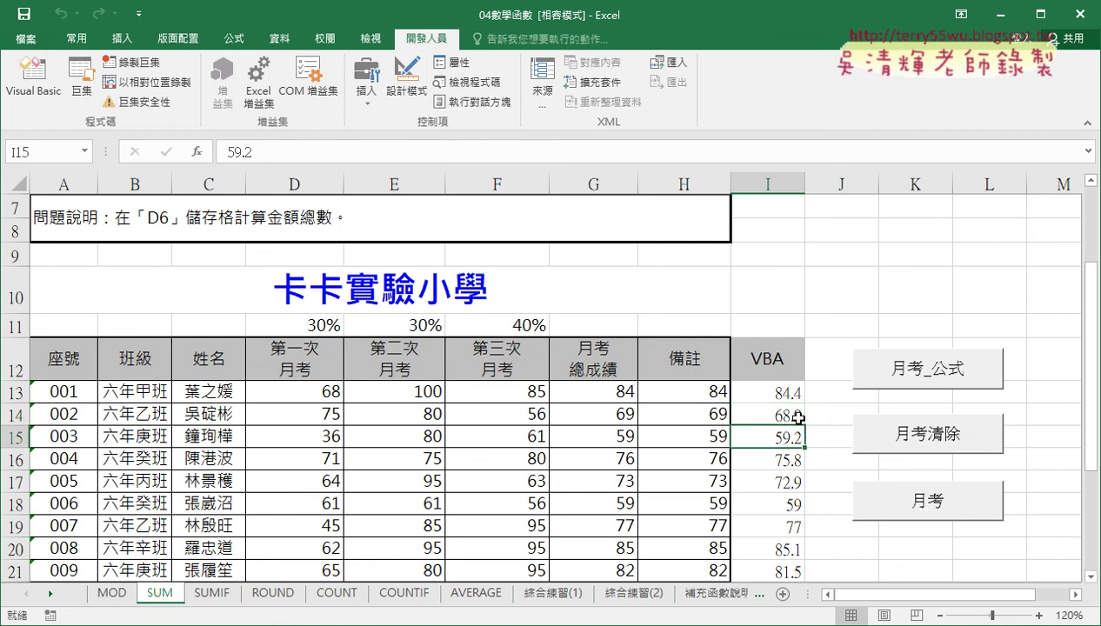
left_click(776, 391)
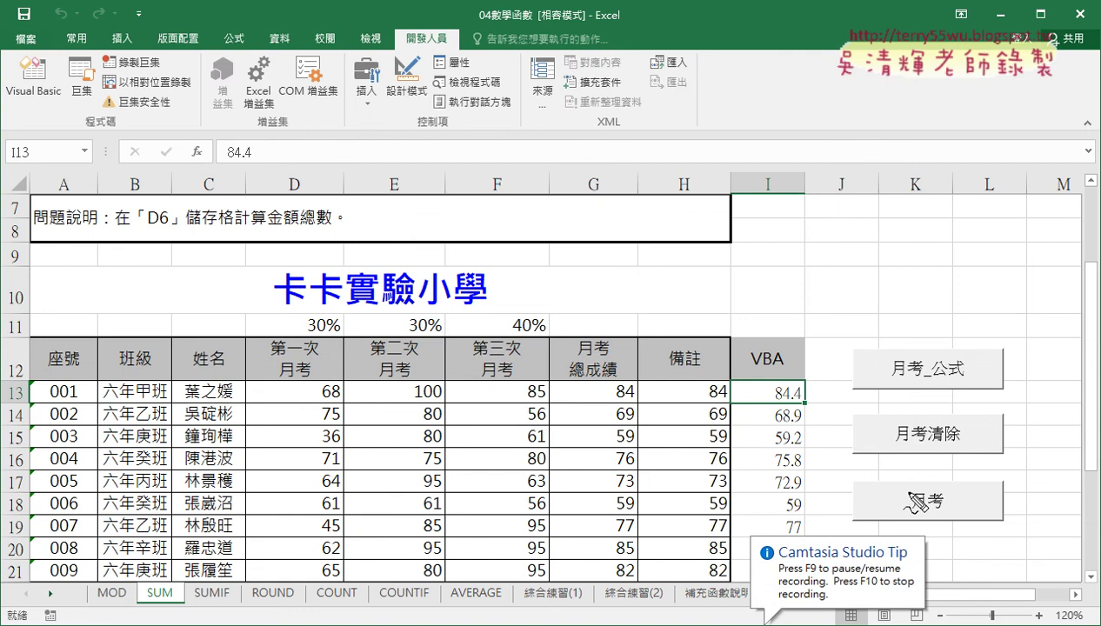
left_click_drag(948, 356, 985, 398)
left_click_drag(983, 353, 955, 390)
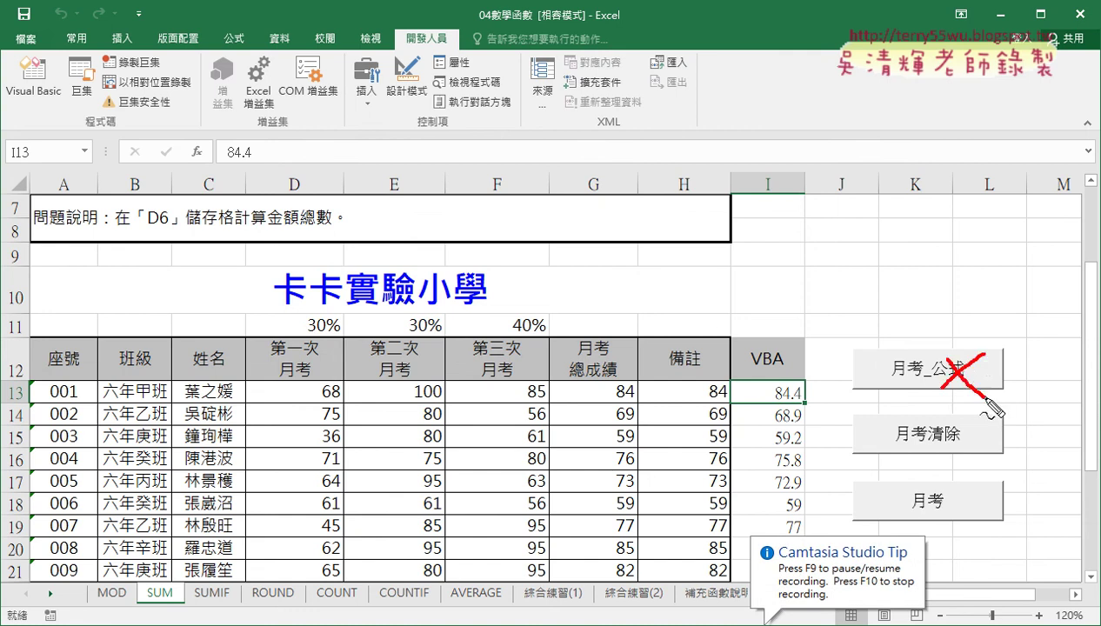
mouse_move(935, 524)
left_mouse_down()
mouse_move(896, 509)
mouse_move(909, 484)
mouse_move(816, 404)
mouse_move(837, 405)
left_mouse_up()
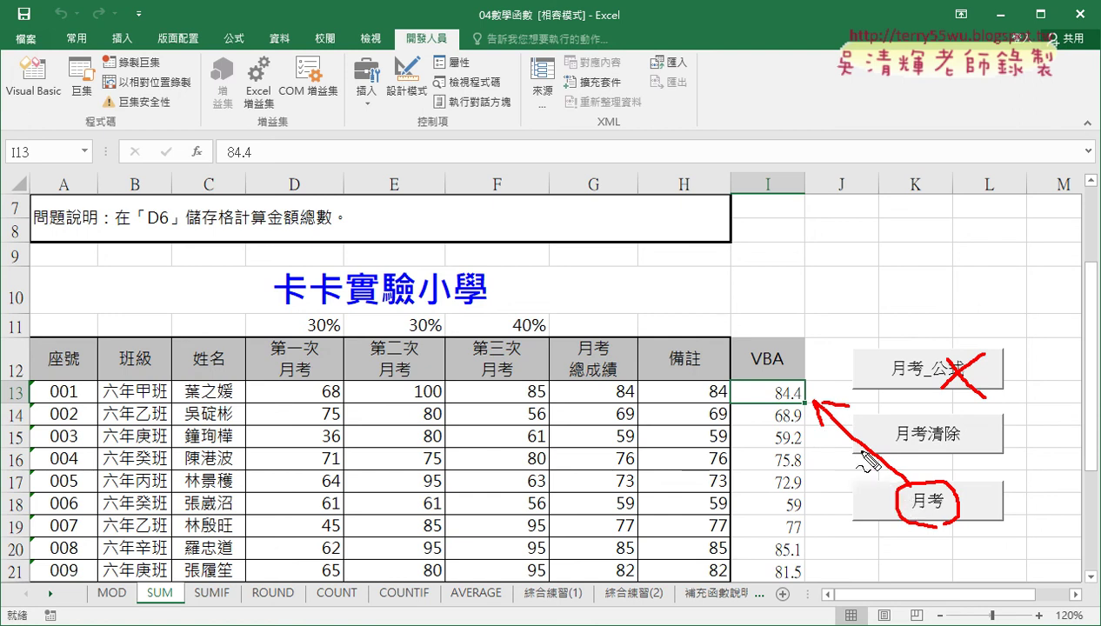
key("Escape")
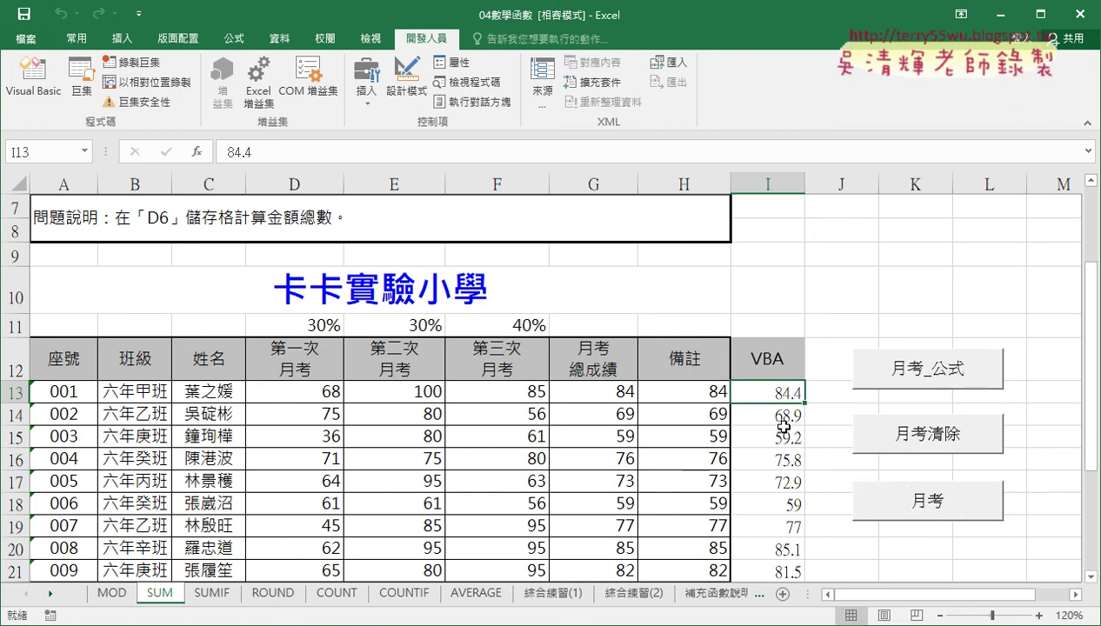
left_click(692, 398)
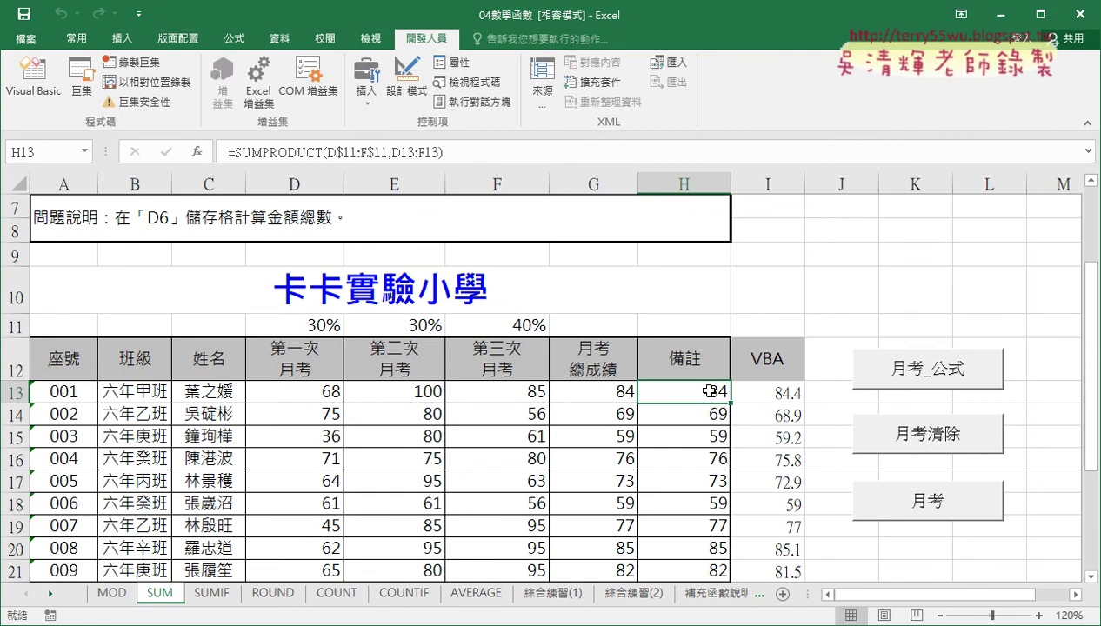
left_click(612, 393)
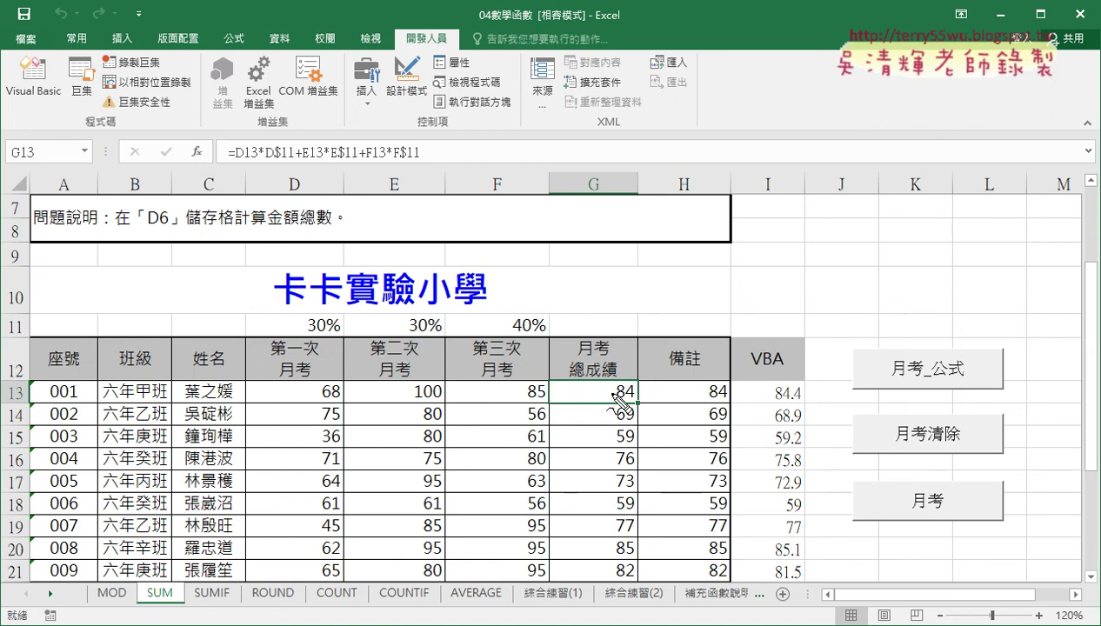
mouse_move(619, 403)
left_mouse_down()
mouse_move(650, 382)
mouse_move(642, 401)
left_mouse_up()
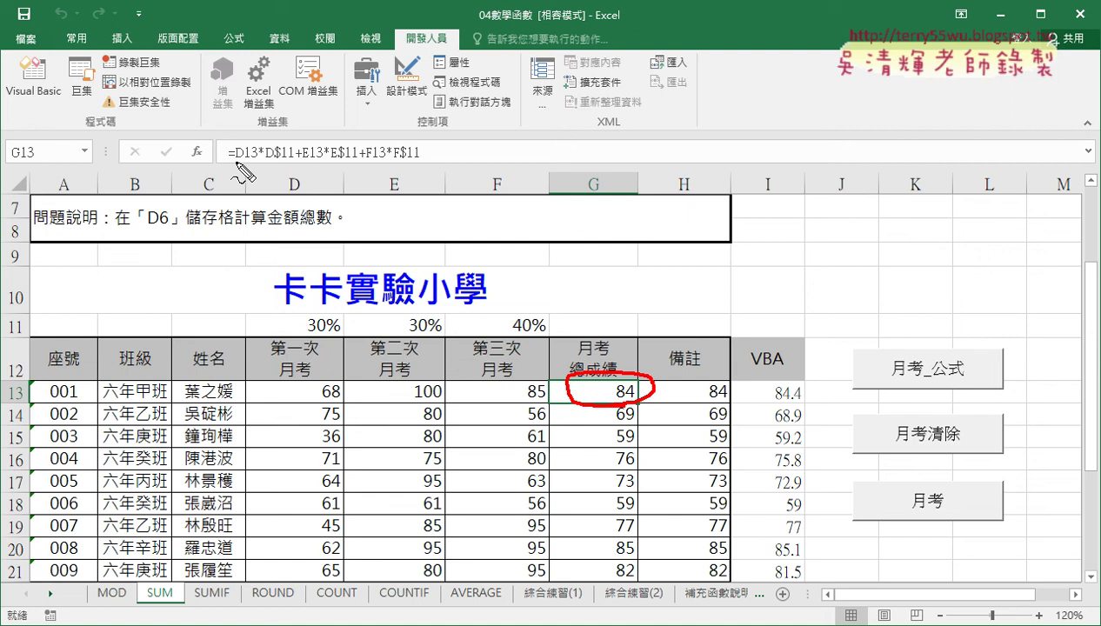
key("Escape")
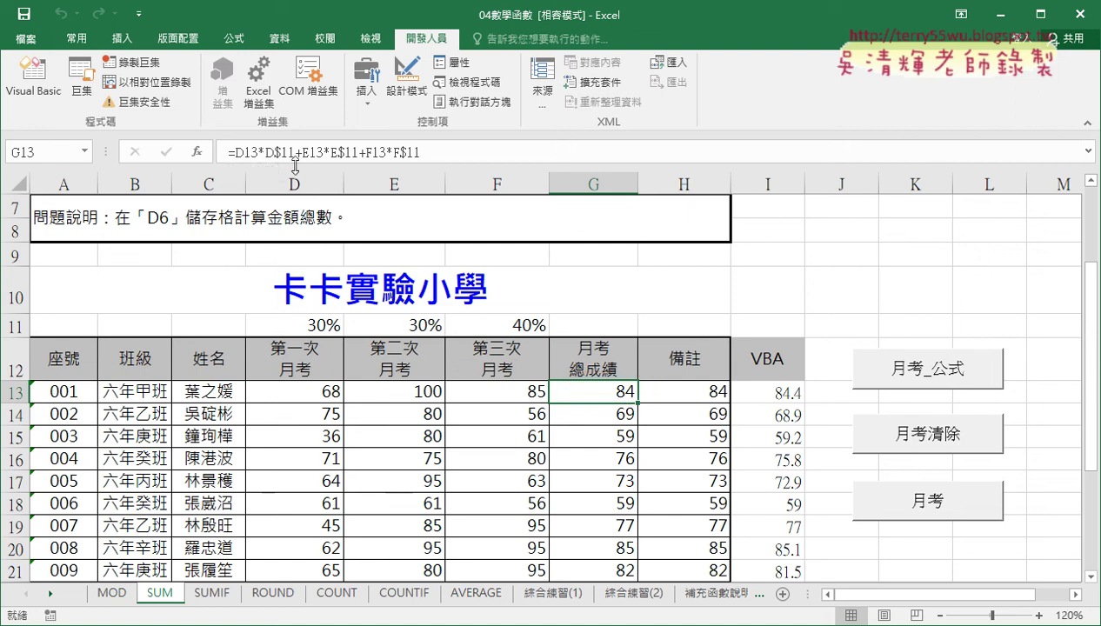
left_click(600, 414)
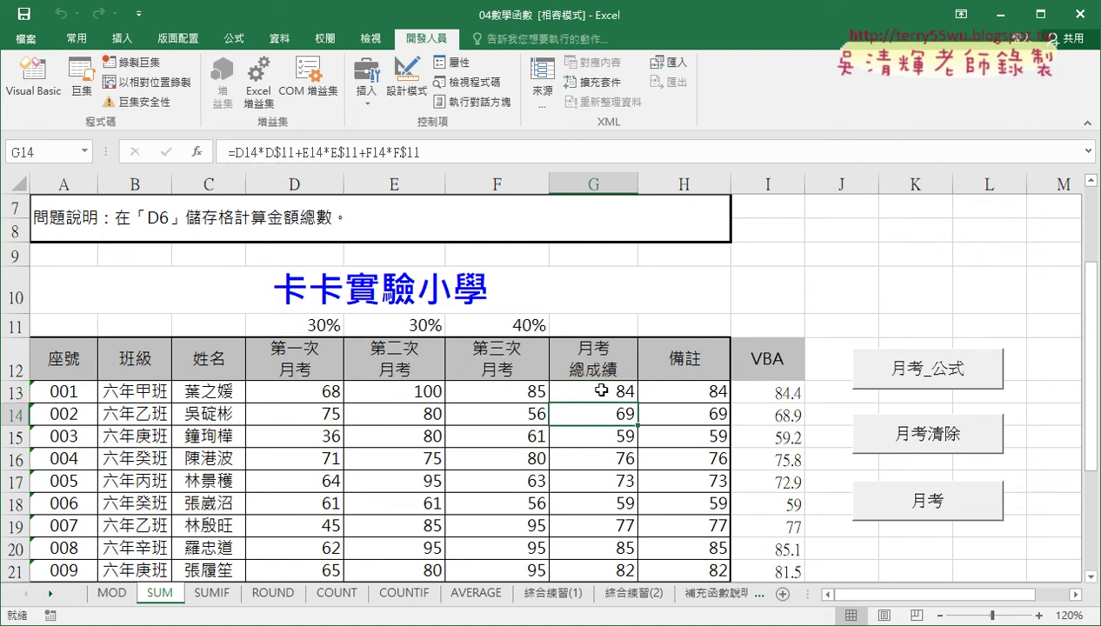
left_click(601, 391)
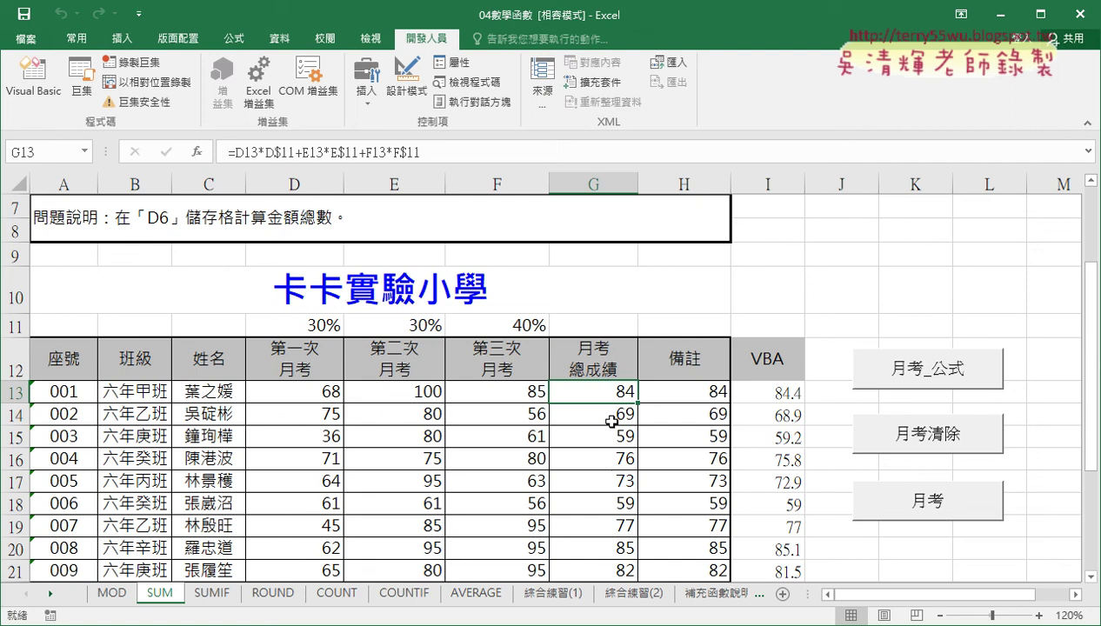
left_click(612, 421)
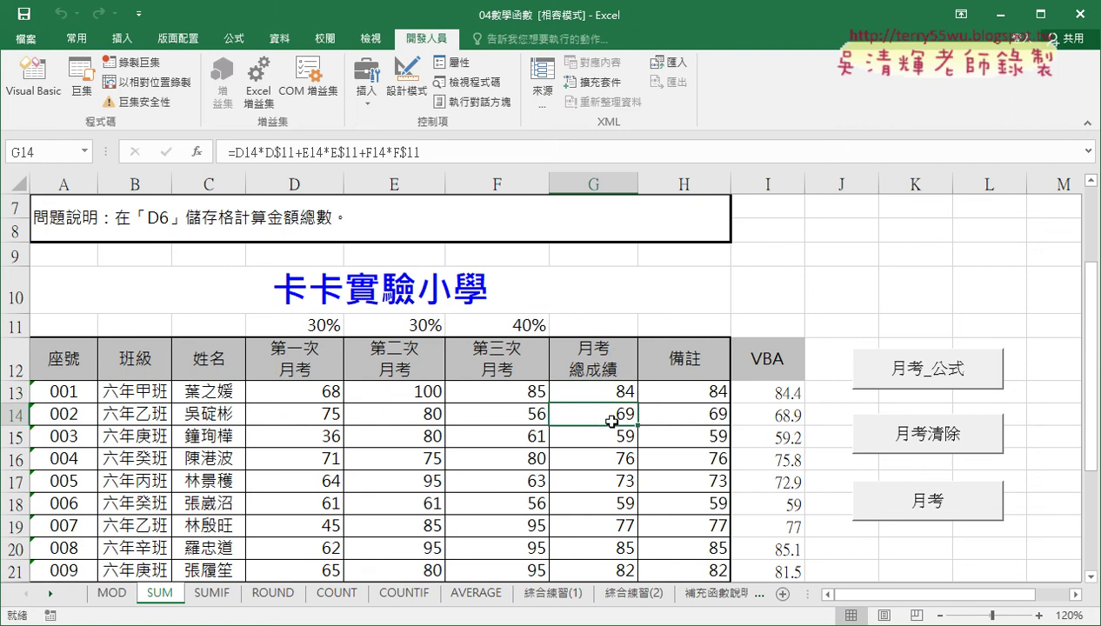
left_click(601, 391)
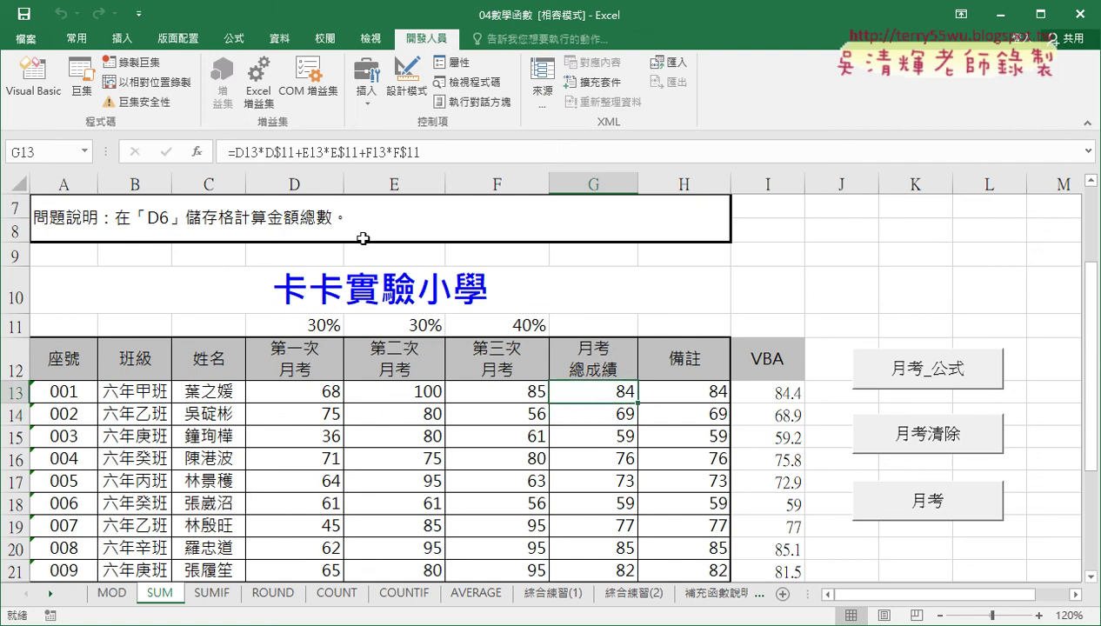
left_click(590, 439)
left_click(592, 453)
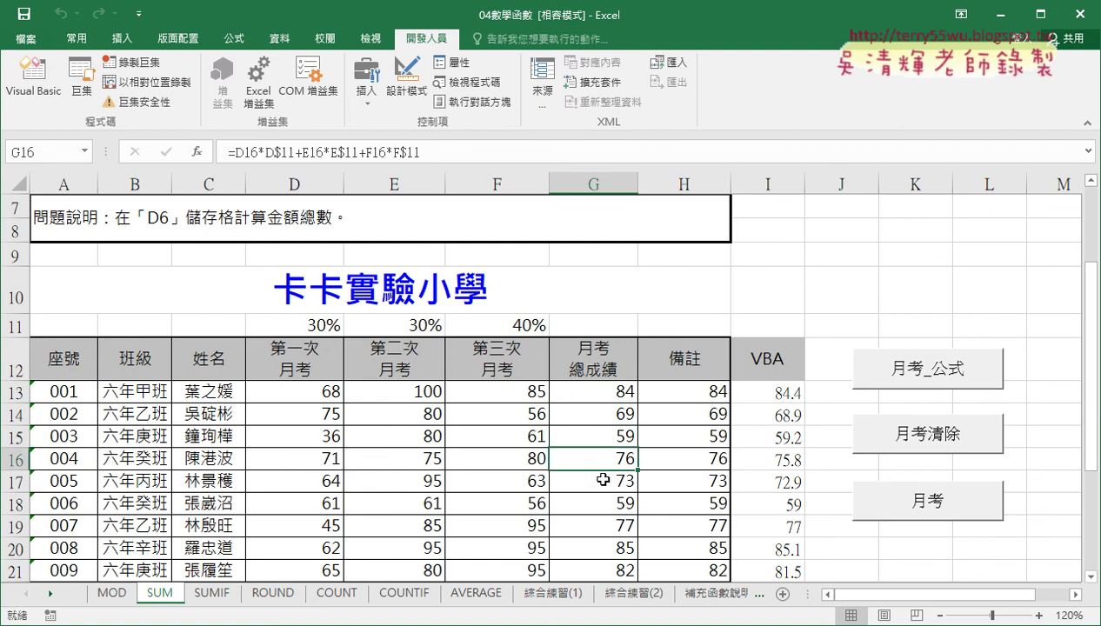
left_click(603, 479)
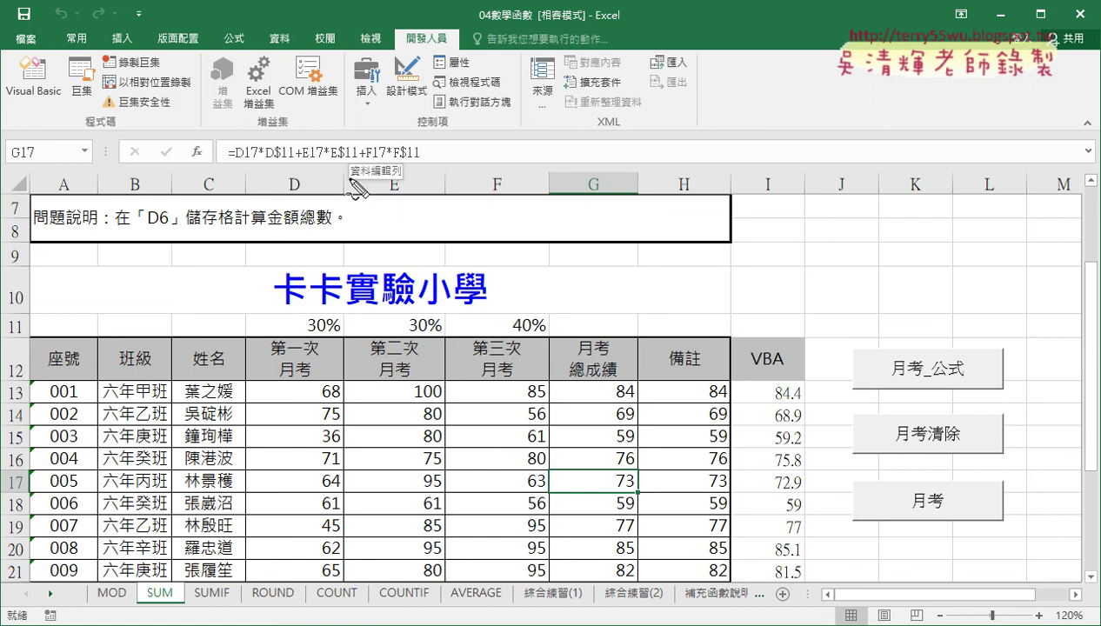
left_click_drag(265, 161, 422, 161)
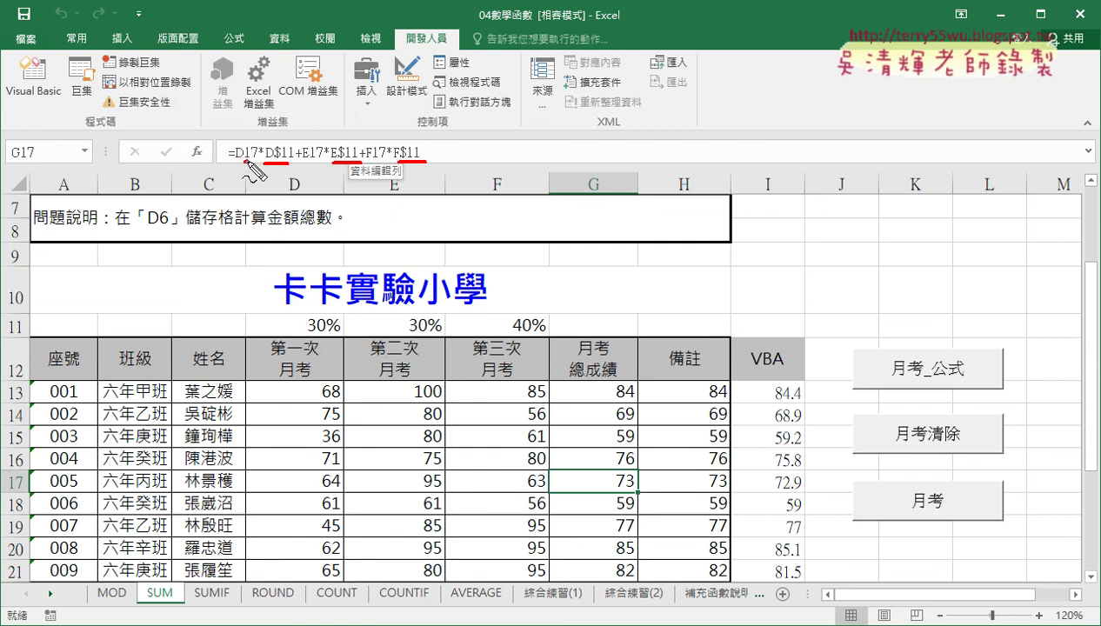
left_click_drag(310, 161, 385, 160)
left_click_drag(247, 98, 247, 114)
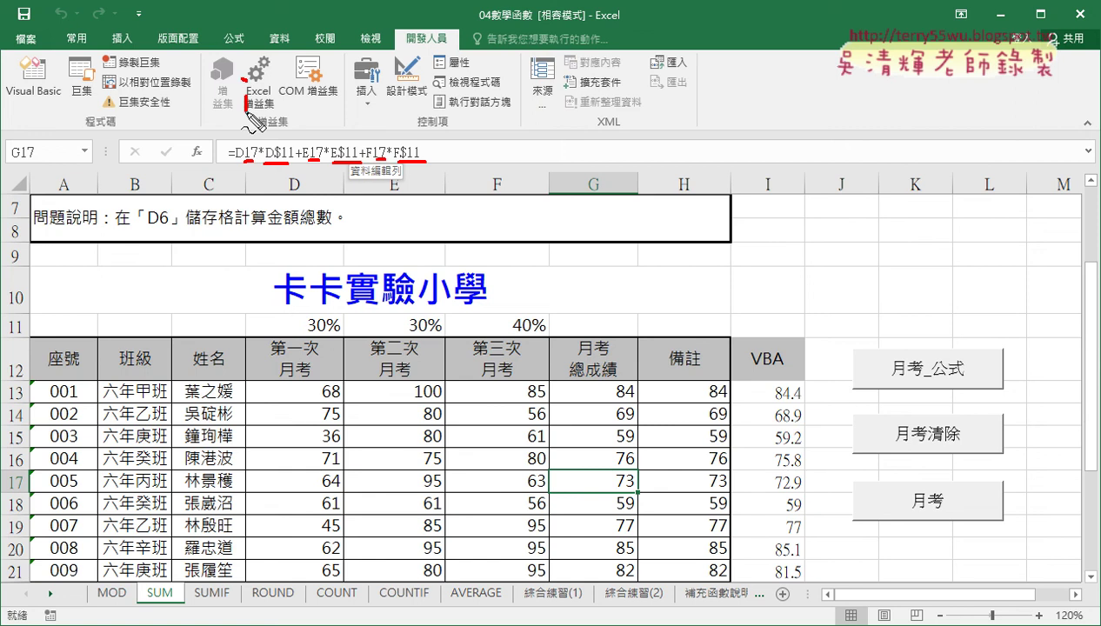
mouse_move(264, 162)
left_mouse_down()
mouse_move(300, 156)
mouse_move(284, 172)
left_mouse_up()
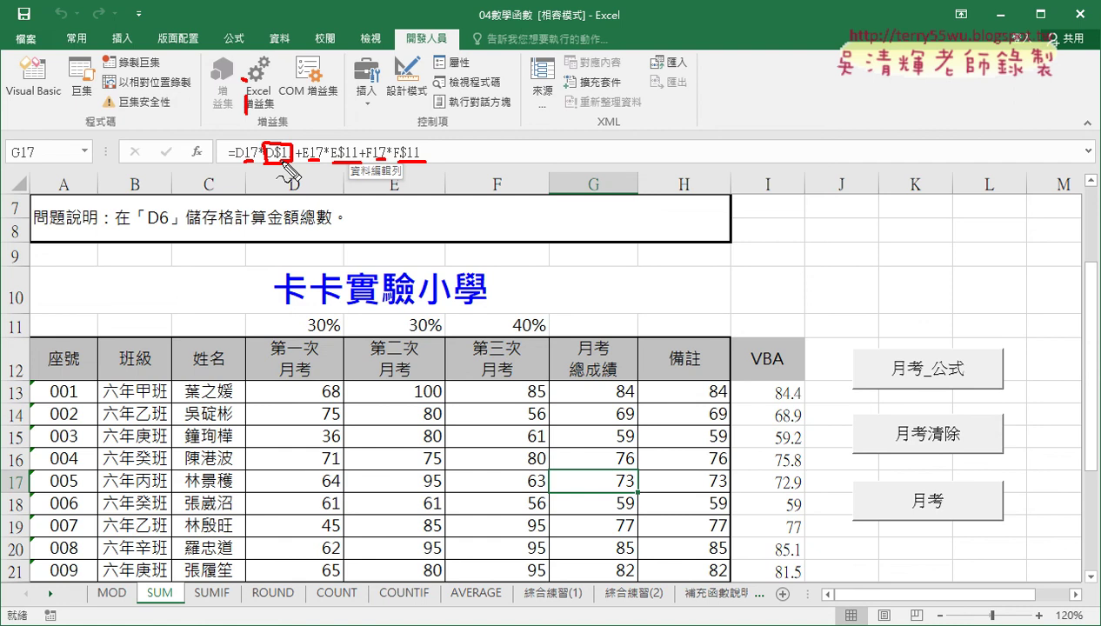
key("Escape")
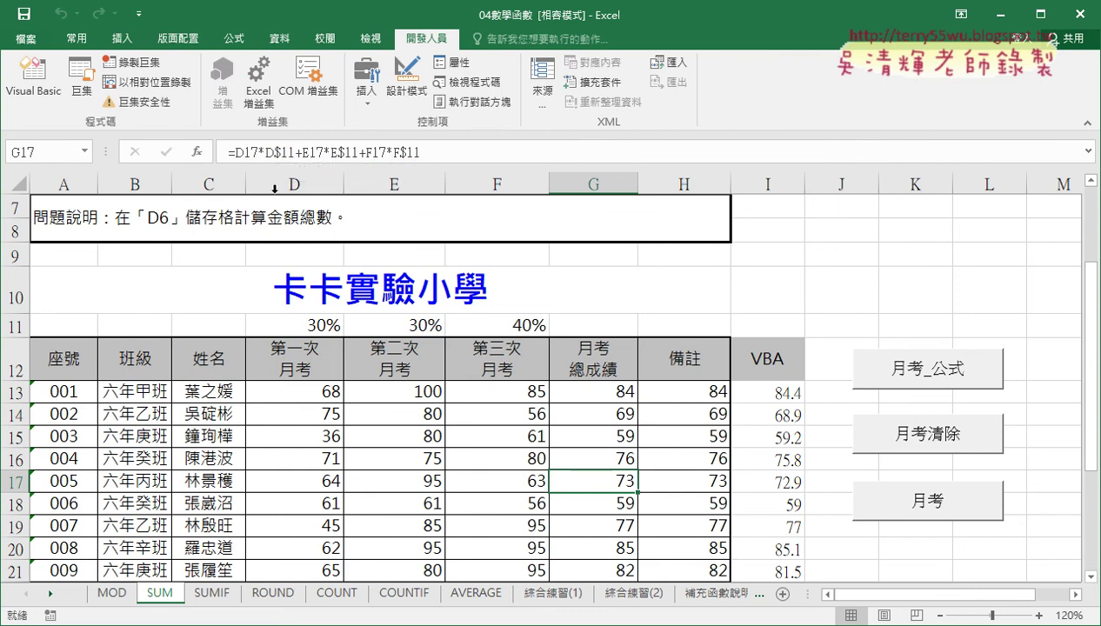
- Delete the old 月考 procedure and turn a copy of 月考_公式 into 月考
left_click(35, 87)
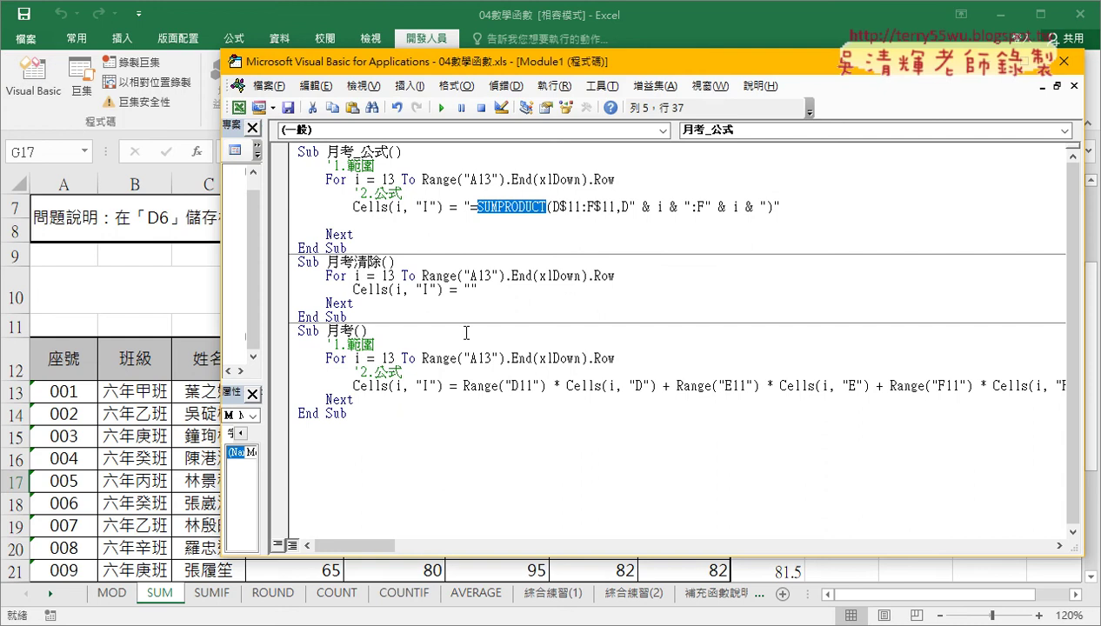
left_click(351, 413)
left_click_drag(351, 413, 298, 330)
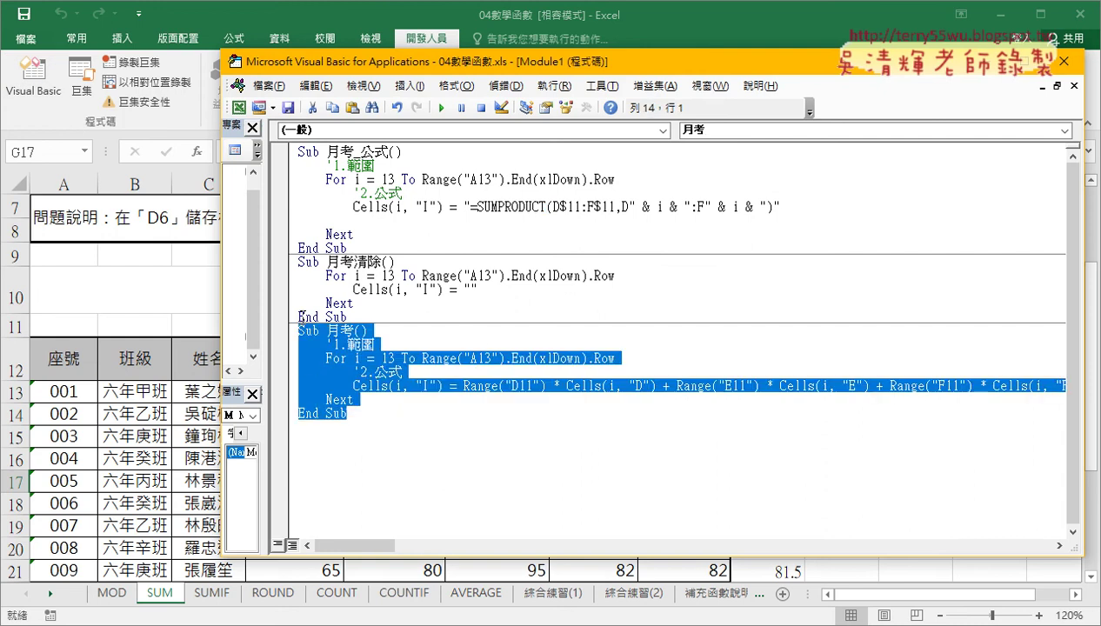
key("Delete")
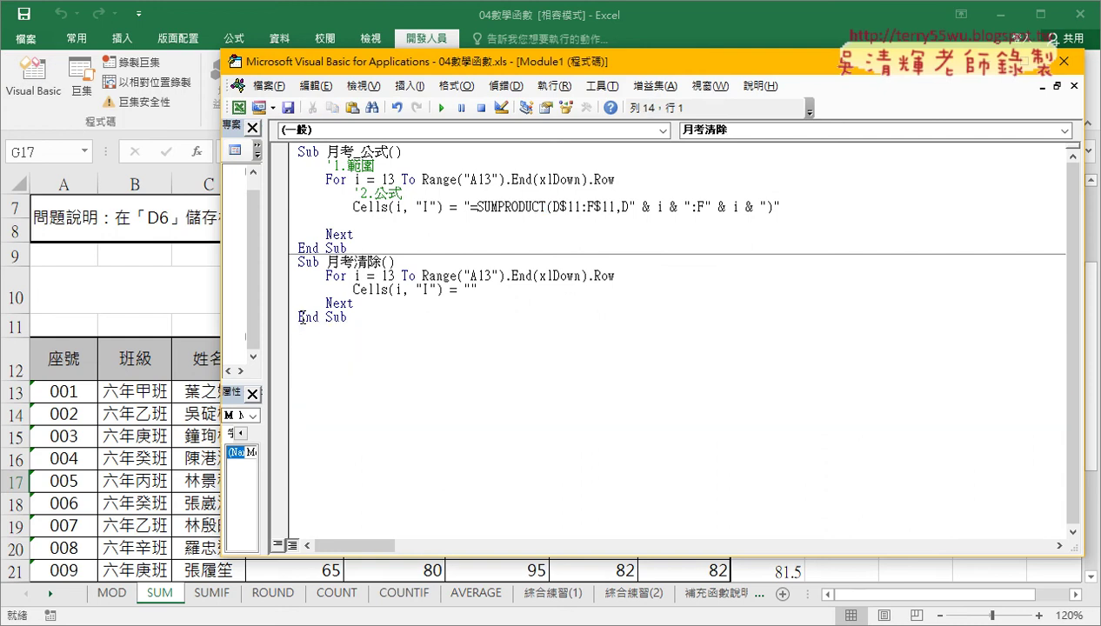
mouse_move(348, 249)
left_mouse_down()
mouse_move(298, 153)
mouse_move(354, 345)
mouse_move(386, 344)
left_mouse_up()
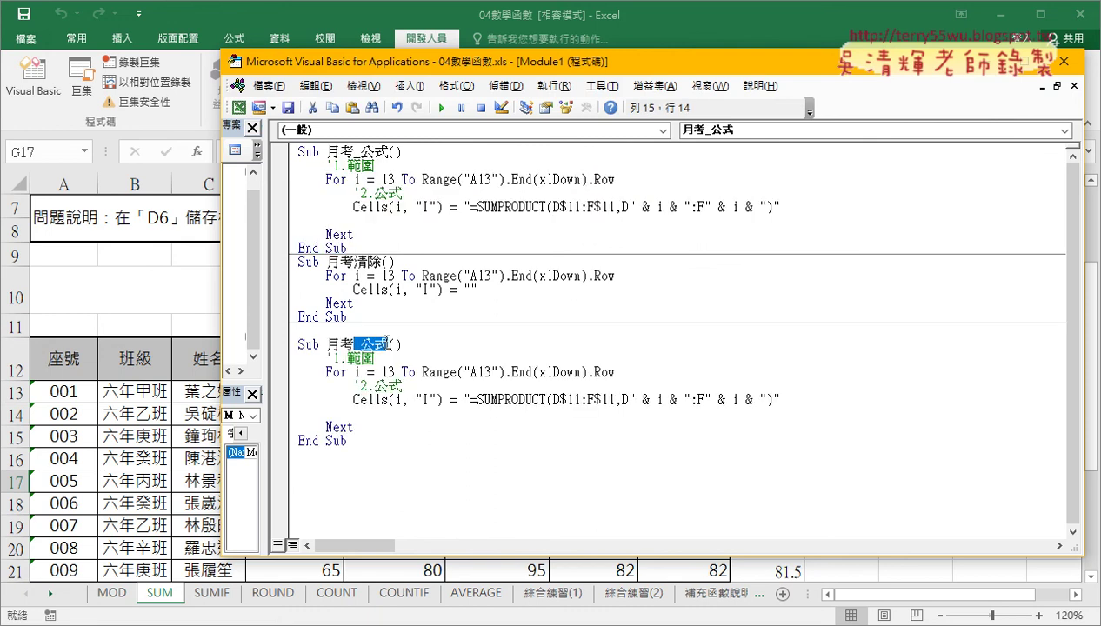
key("BackSpace")
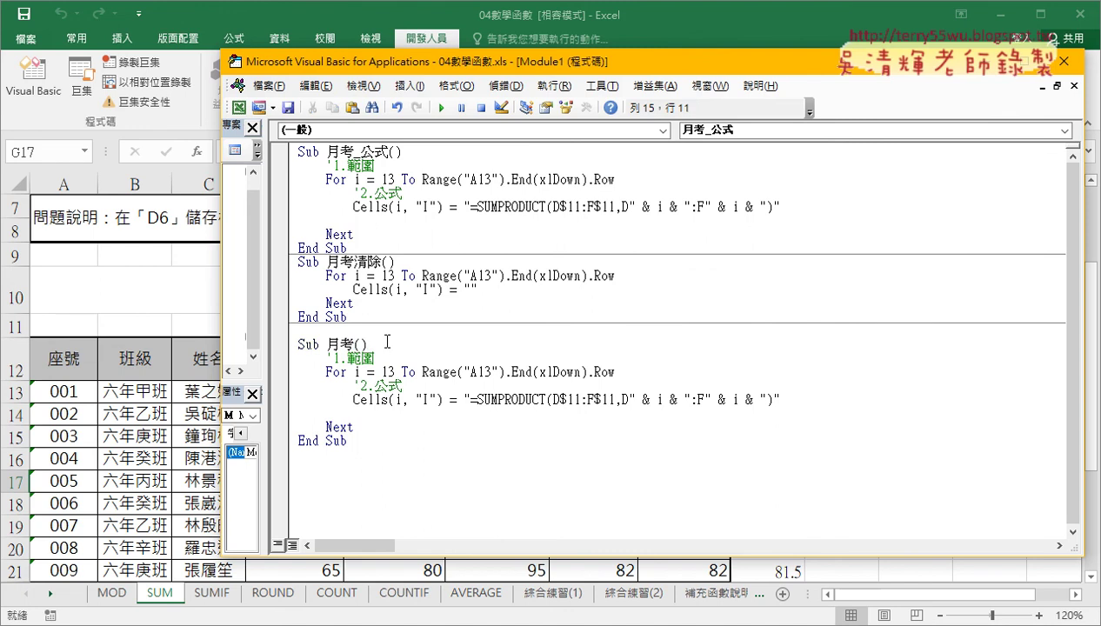
- Remove the 1.範圍 and 2.公式 comment lines and the blank line before Next
left_click_drag(375, 358, 292, 360)
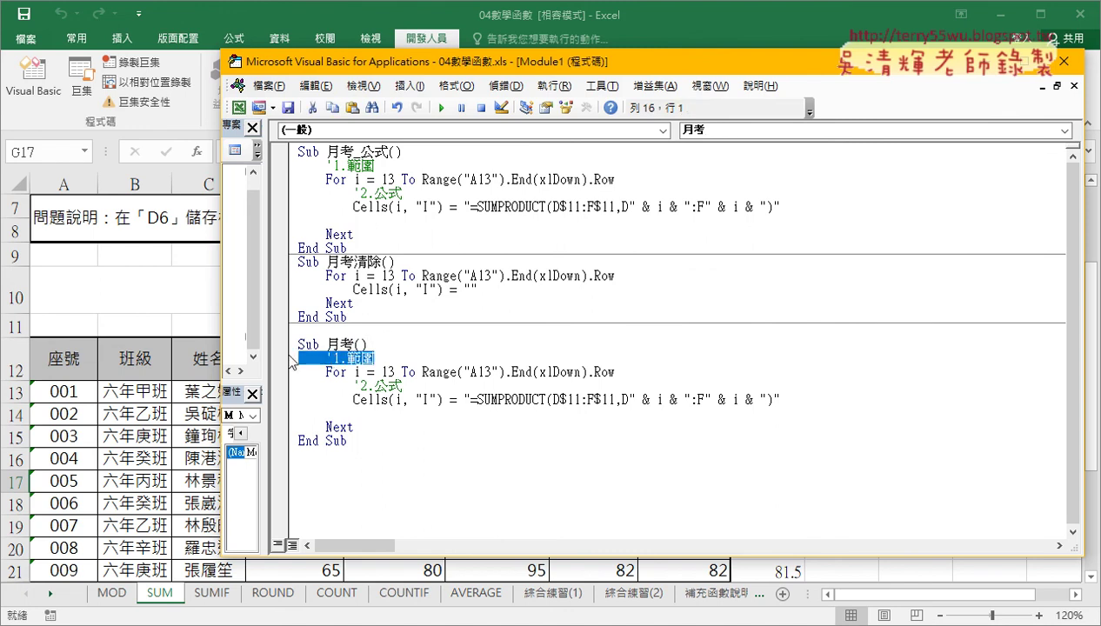
key("Delete")
key("Delete")
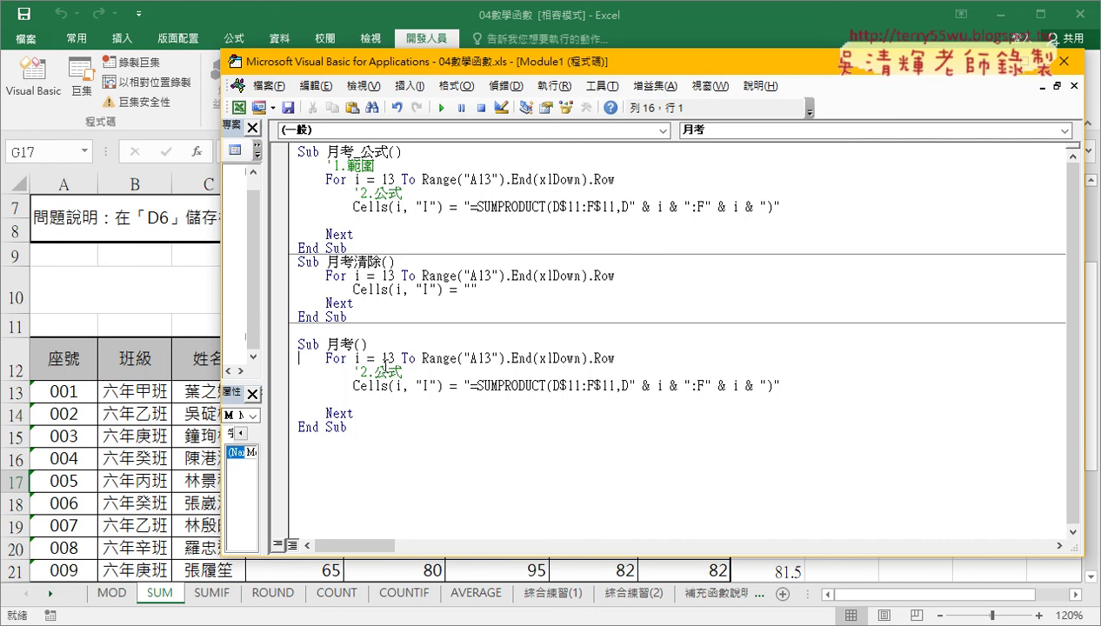
left_click_drag(417, 368, 288, 372)
key("Delete")
key("Delete")
key("Down")
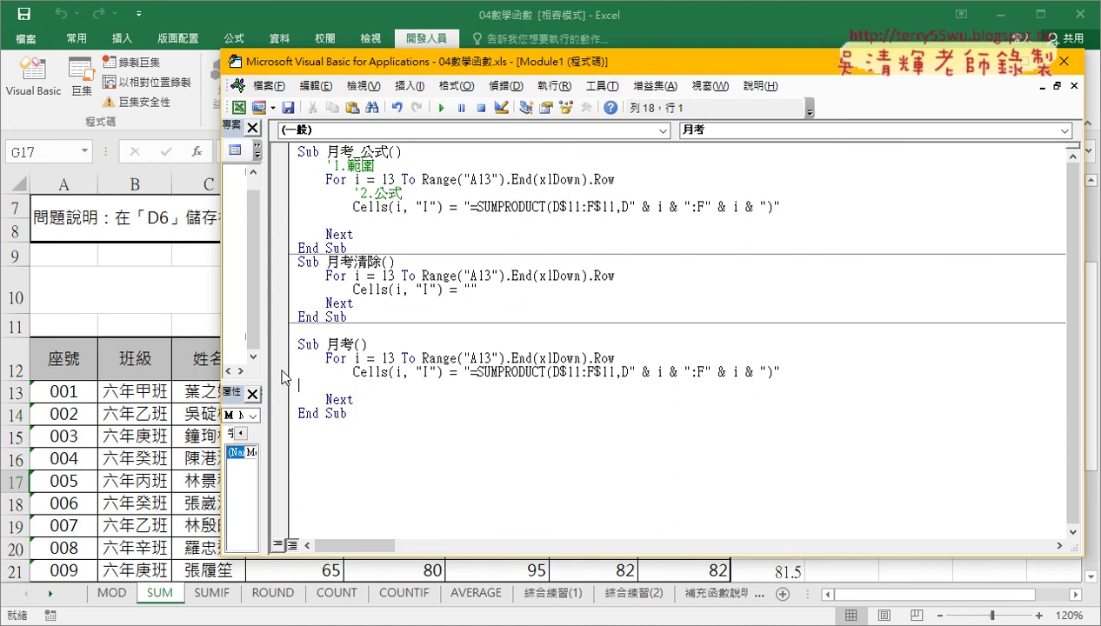
key("Delete")
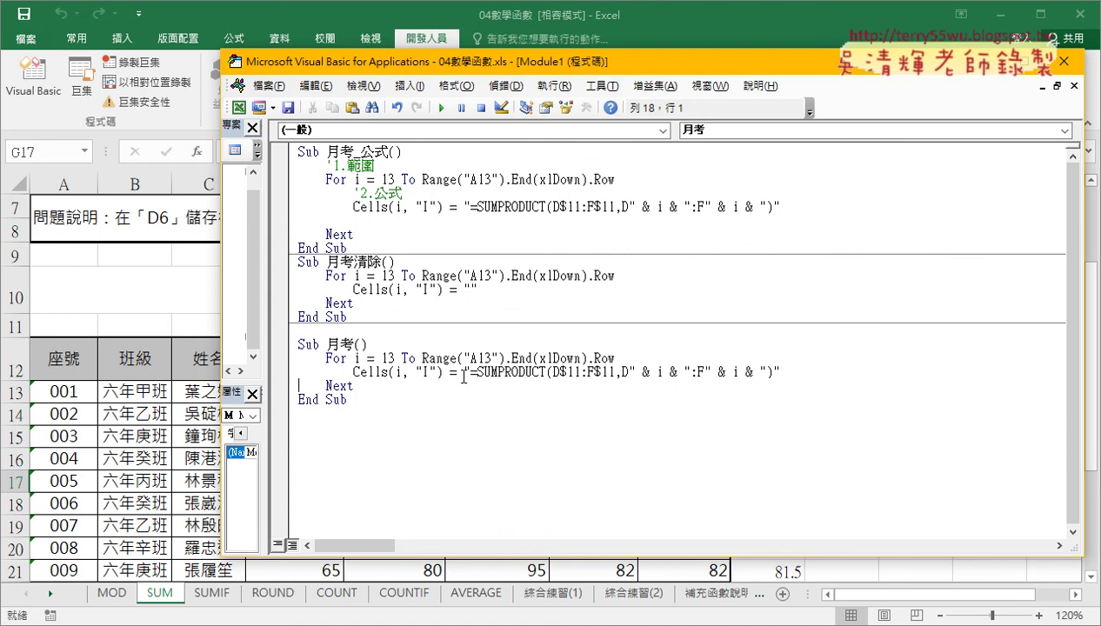
- Delete the SUMPRODUCT string from 月考's Cells line and return to the Excel sheet
left_click_drag(464, 373, 805, 373)
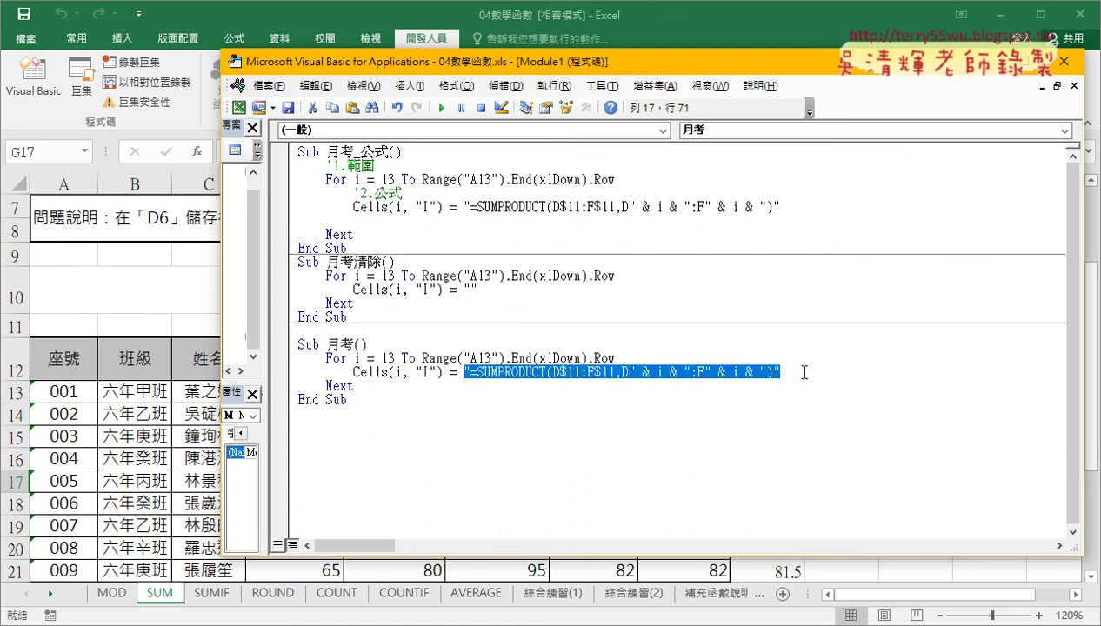
key("Delete")
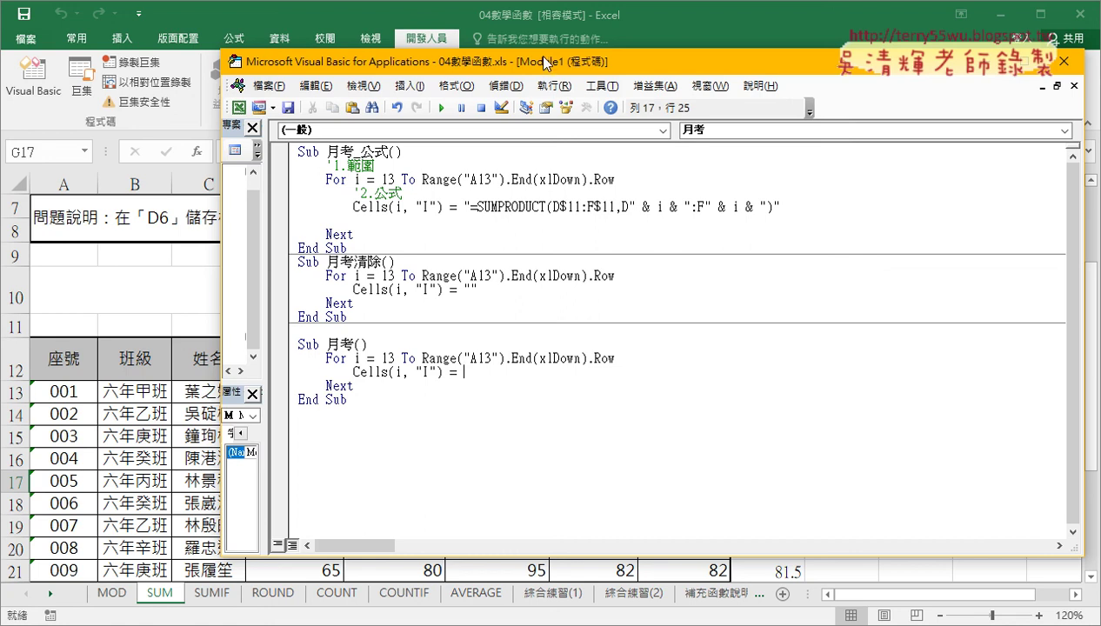
left_click_drag(542, 51, 533, 135)
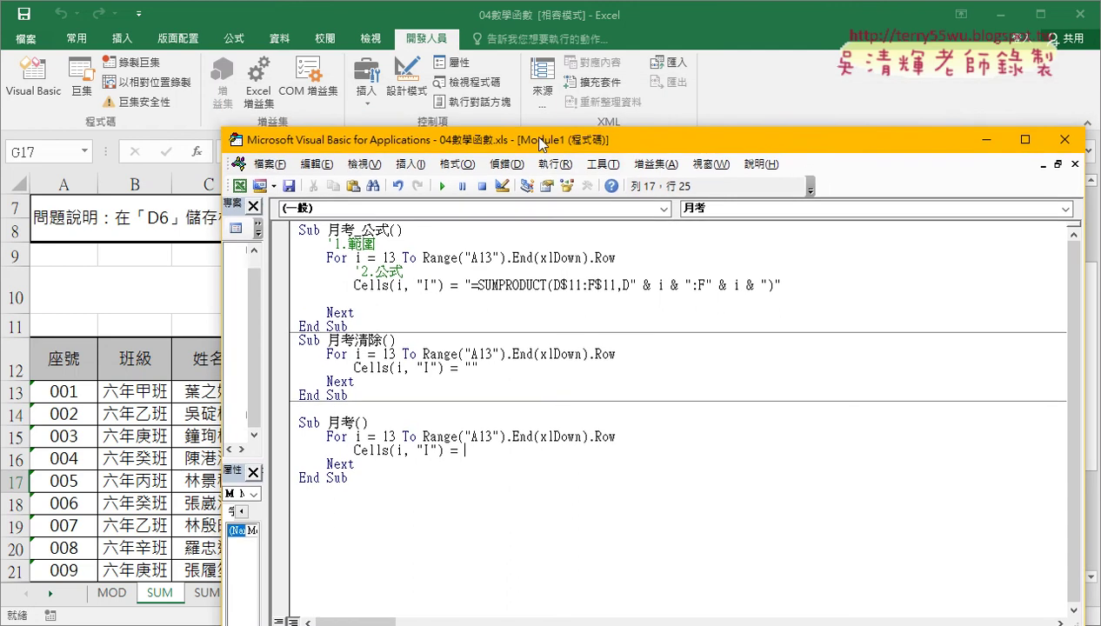
key("alt+F11")
- Select cell G13 on the sheet to show the first student's total formula
left_click(209, 325)
scroll(296, 361, "down", 2)
scroll(331, 348, "up", 1)
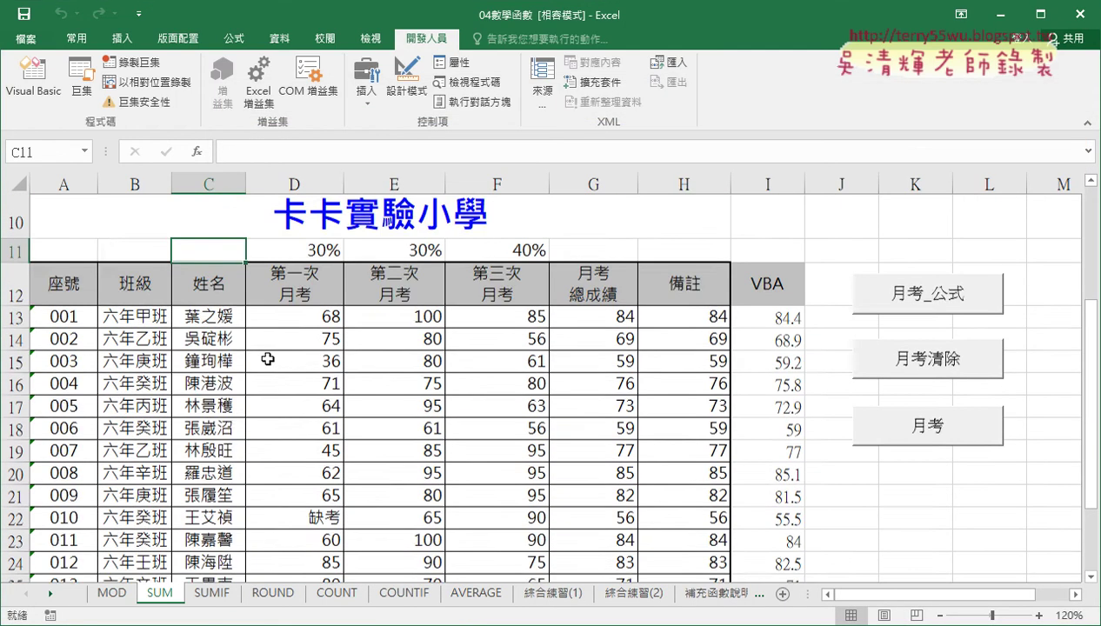
left_click(616, 320)
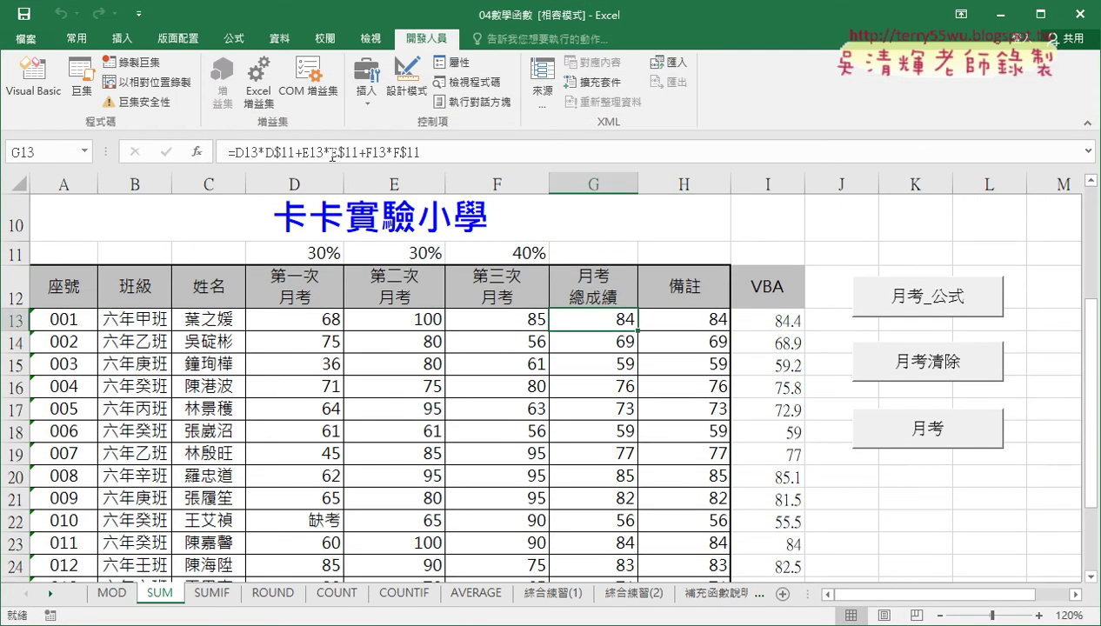
- Bring the VBA editor back and lower it below the title, weight row and first student row
left_click(455, 509)
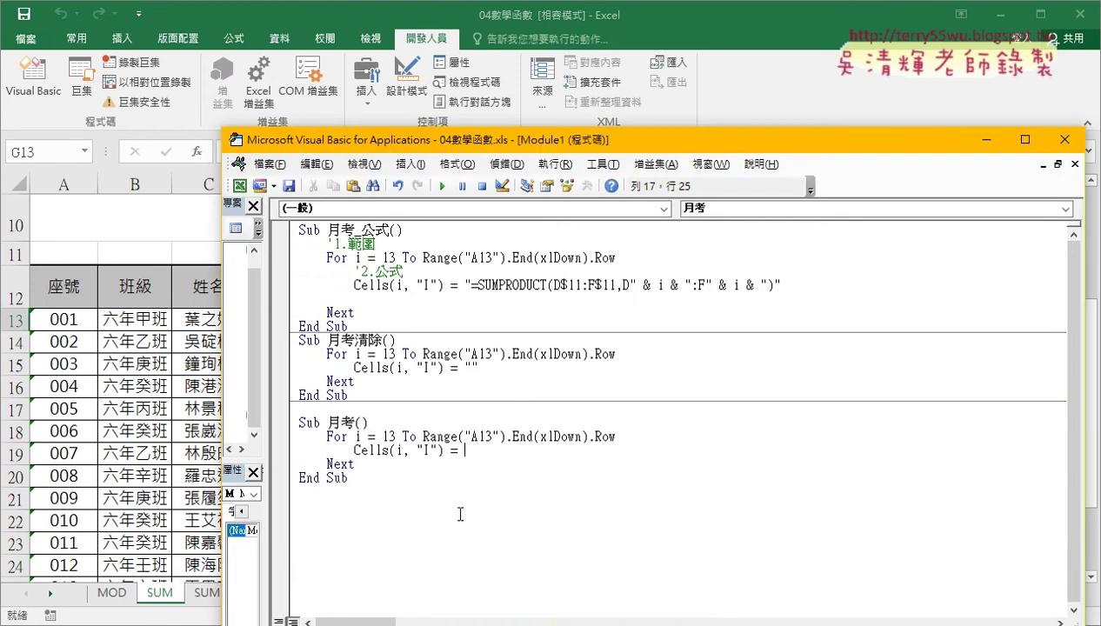
left_click_drag(448, 139, 448, 349)
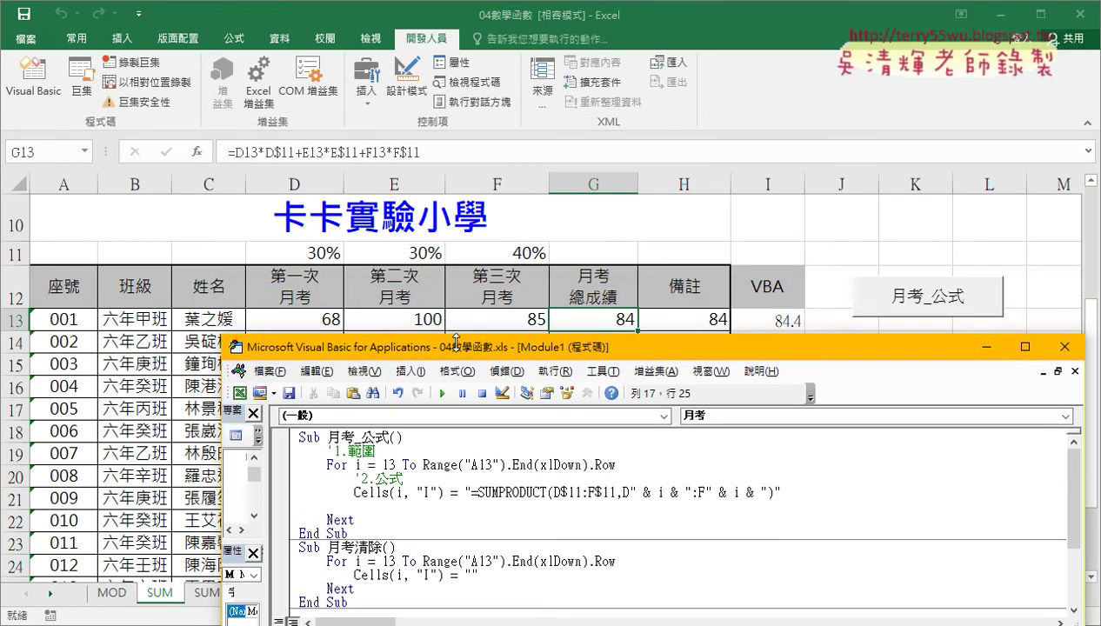
scroll(480, 472, "down", 2)
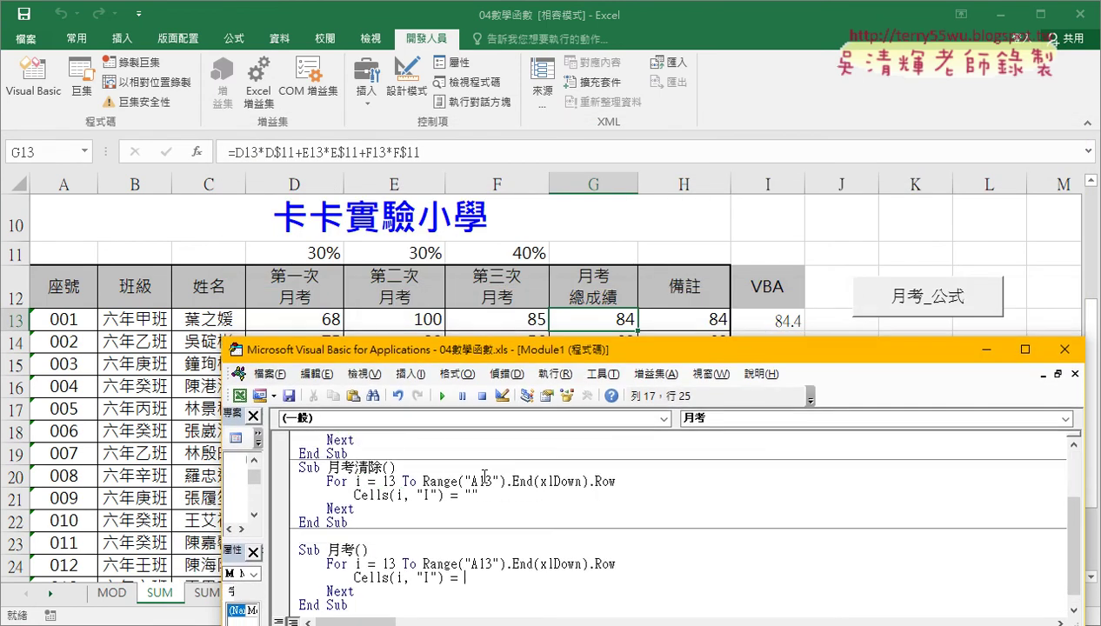
scroll(487, 484, "down", 1)
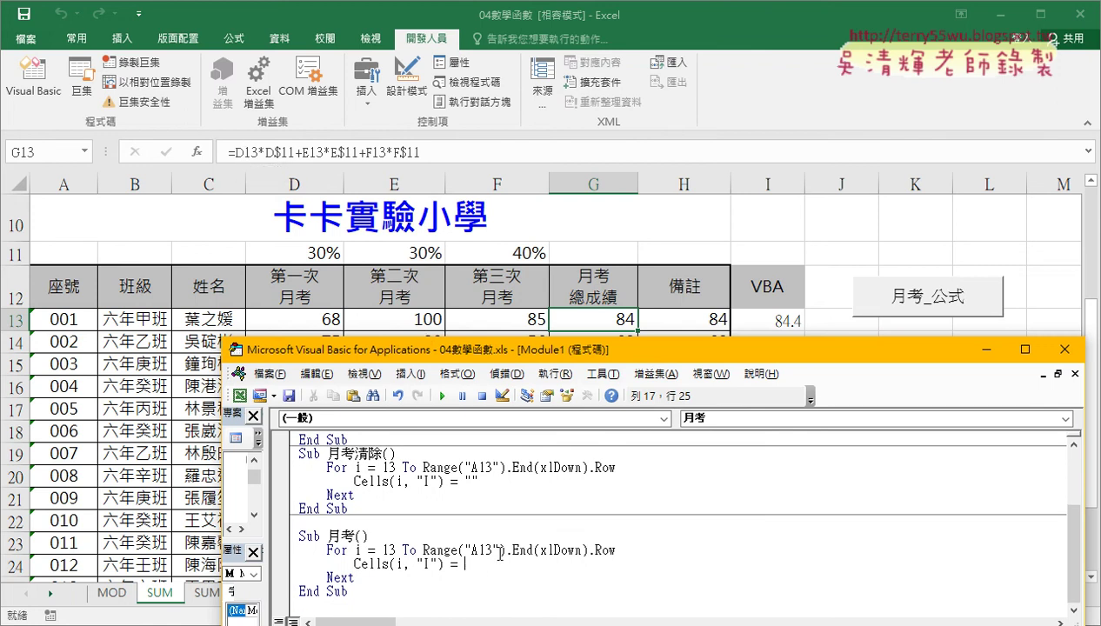
left_click_drag(511, 356, 501, 346)
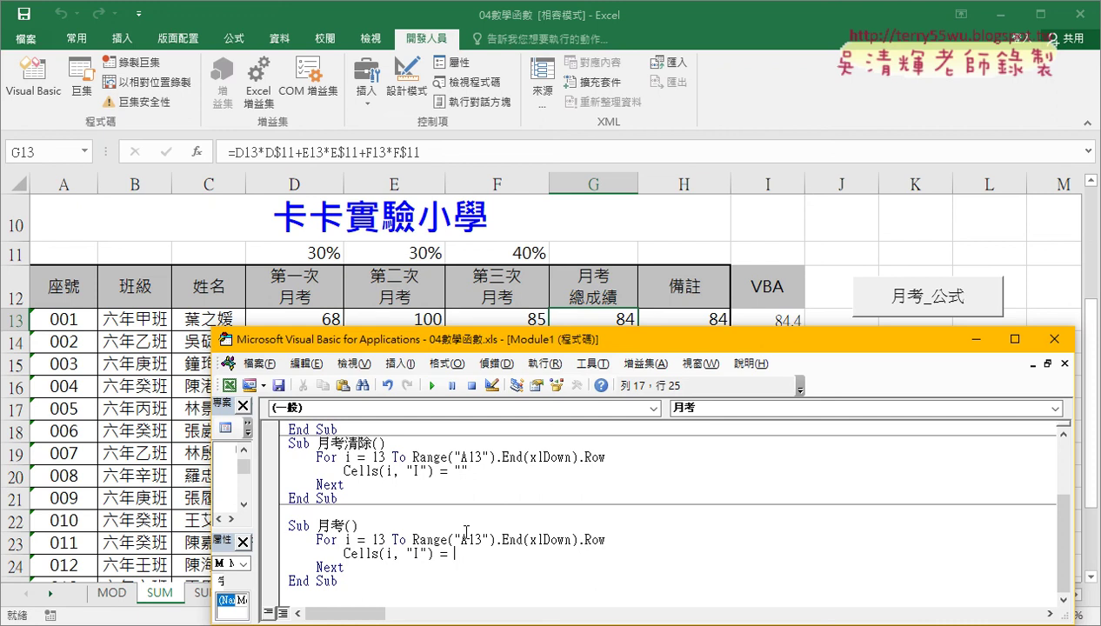
- Complete the loop line as Cells(i, "I") = cells(i,"D")*range("D11")
type("ce")
type("lls(")
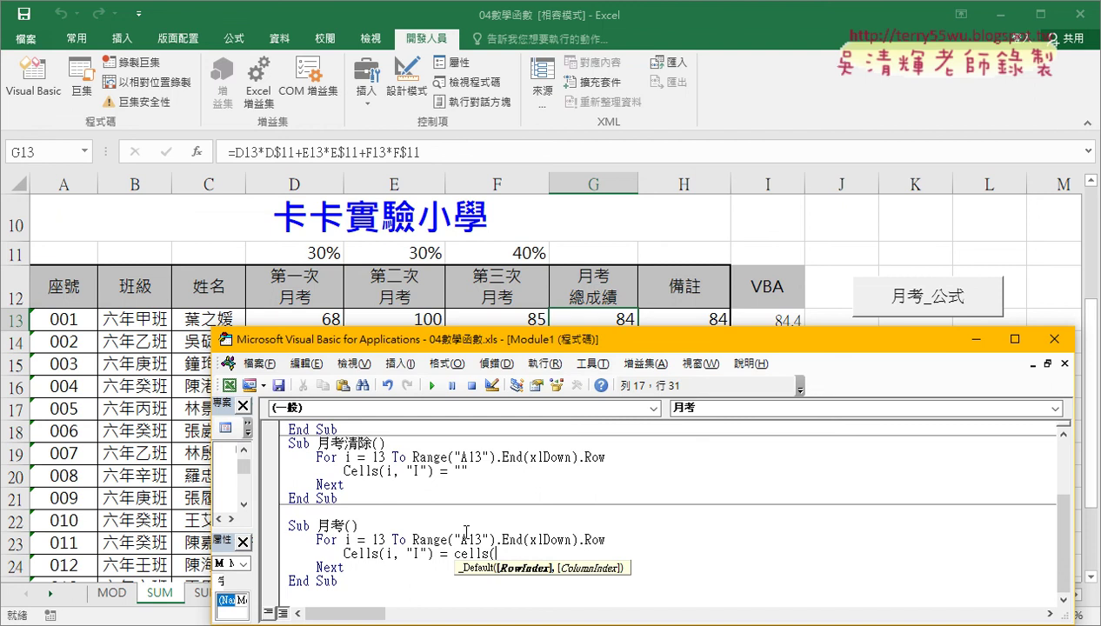
type("i")
type(",")
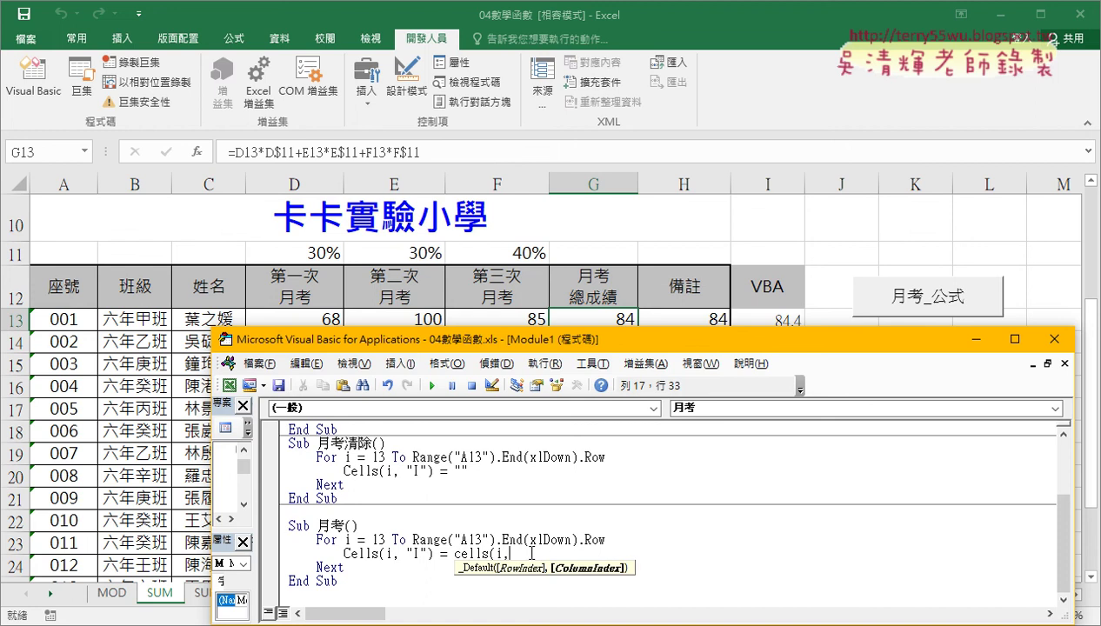
type("\"D")
type("\")")
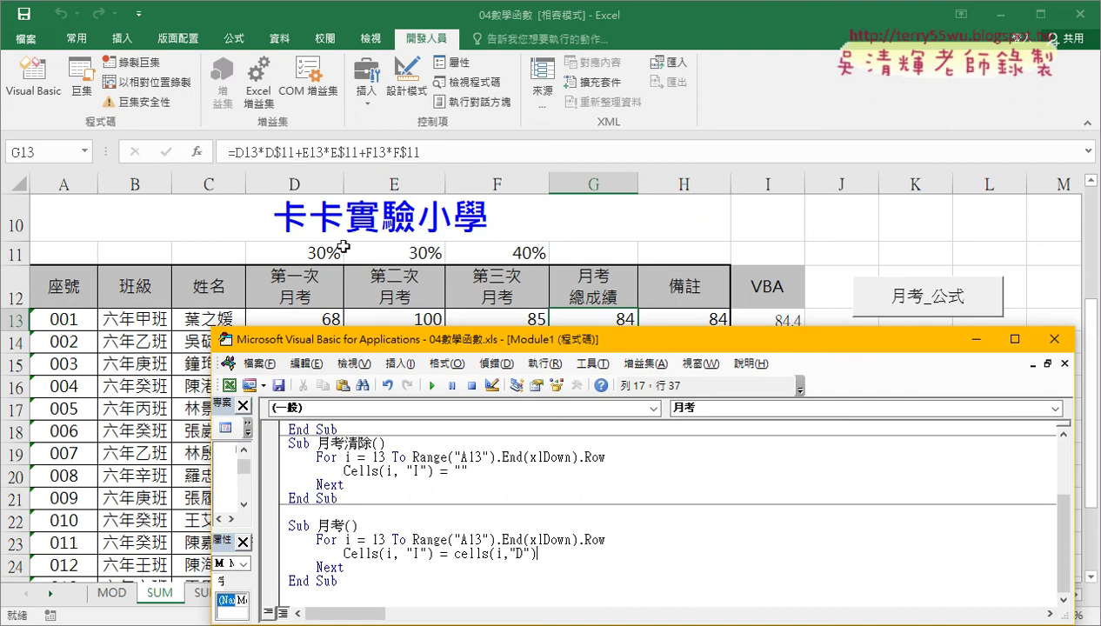
type("*")
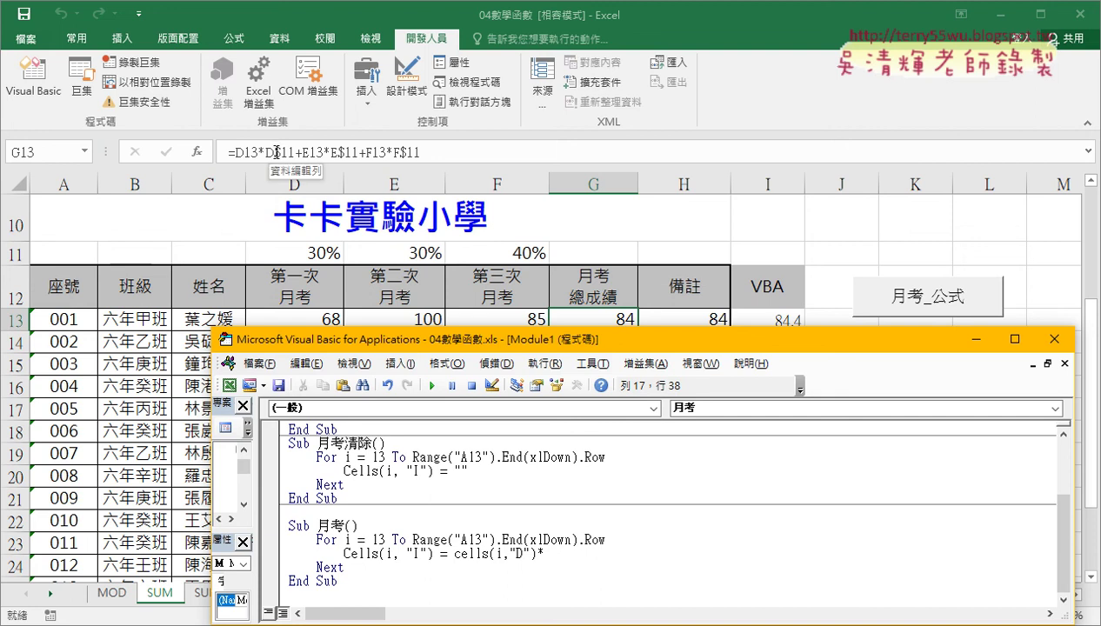
type("r")
type("ange")
type("(\"")
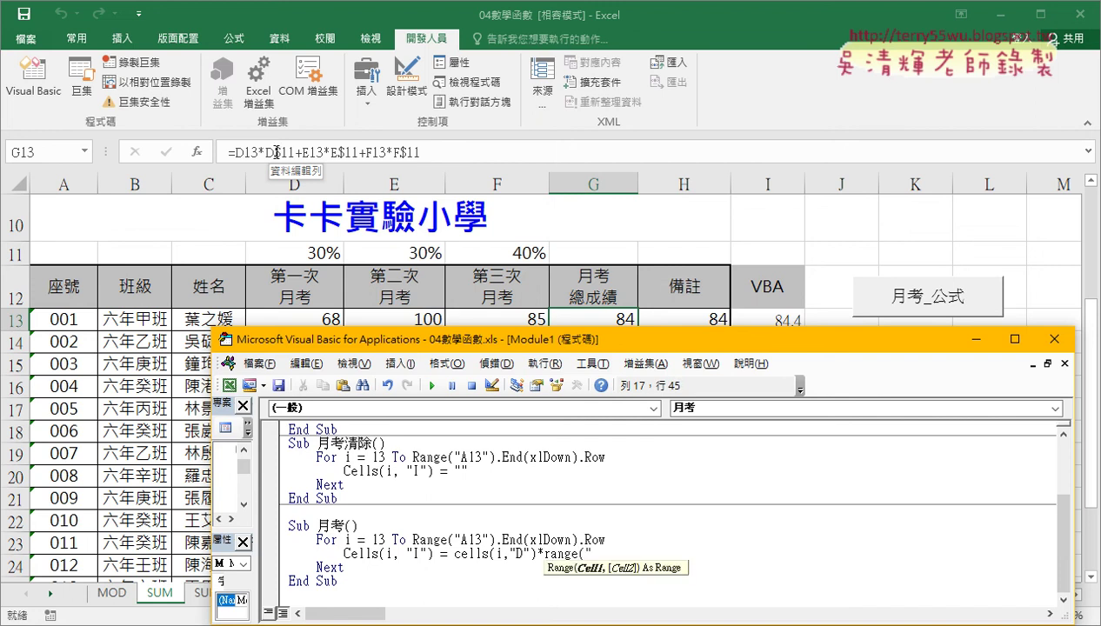
type("D")
type("11\"")
type(")")
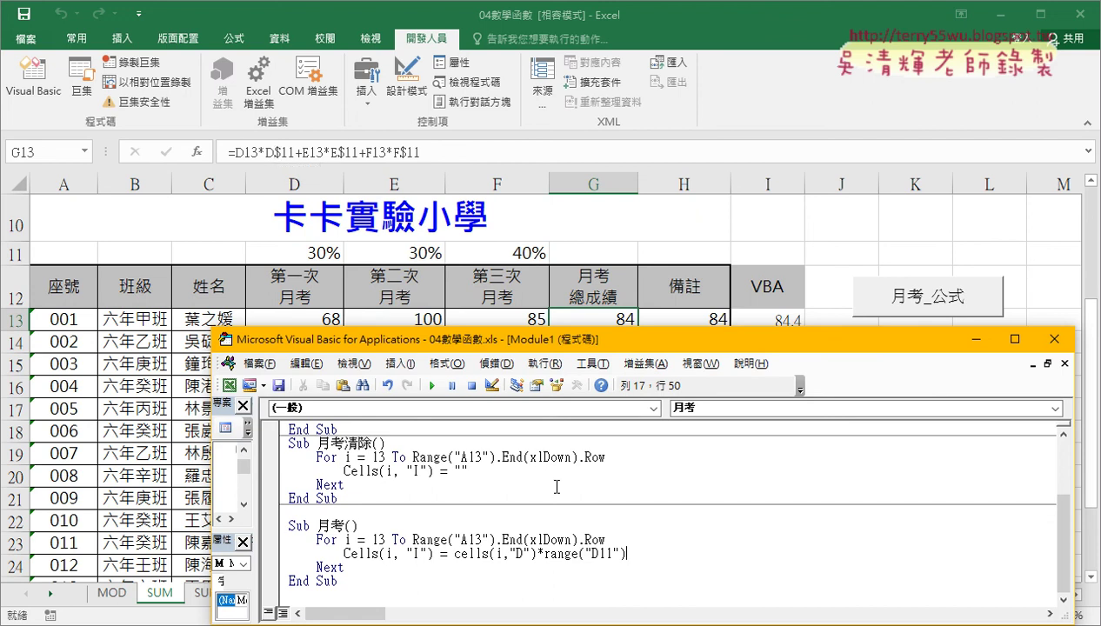
left_click_drag(627, 553, 544, 553)
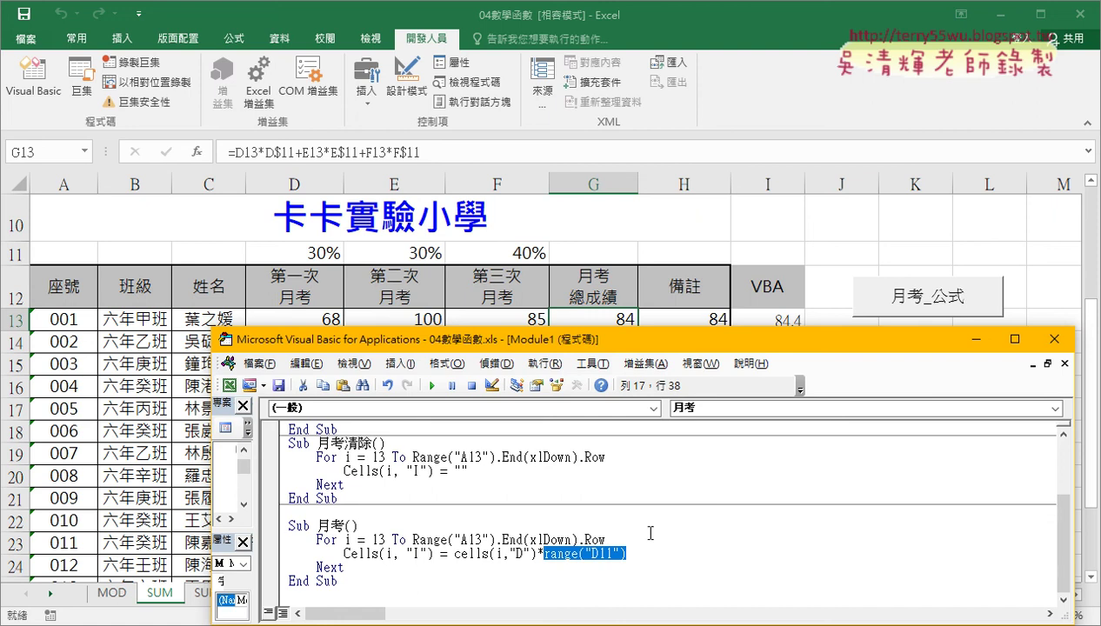
- Let the D term auto-format and append a plus sign after it
left_click(630, 554)
left_click(636, 499)
left_click_drag(665, 554, 454, 553)
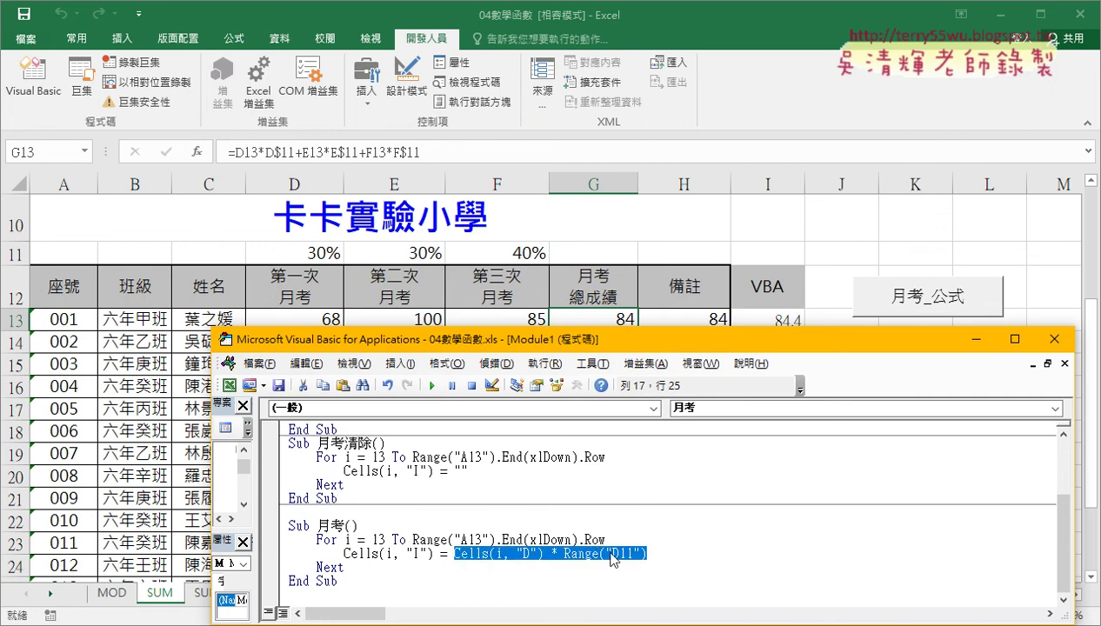
left_click(651, 552)
type("+")
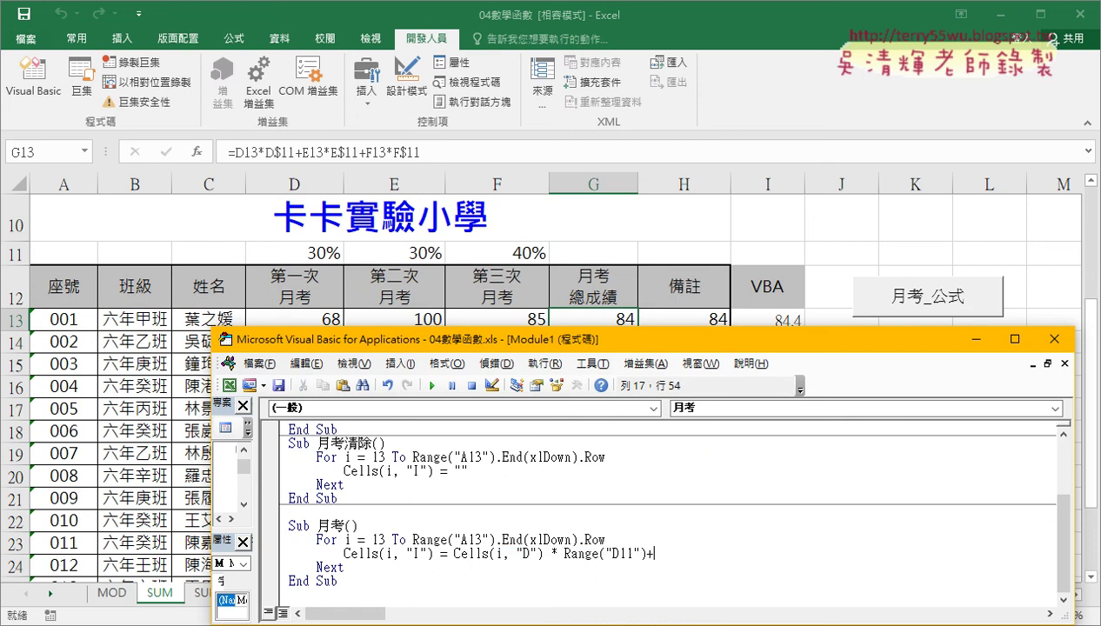
- Paste a copy of the D term and change it to Cells(i, "E") * Range("E11")
left_click_drag(646, 553, 455, 554)
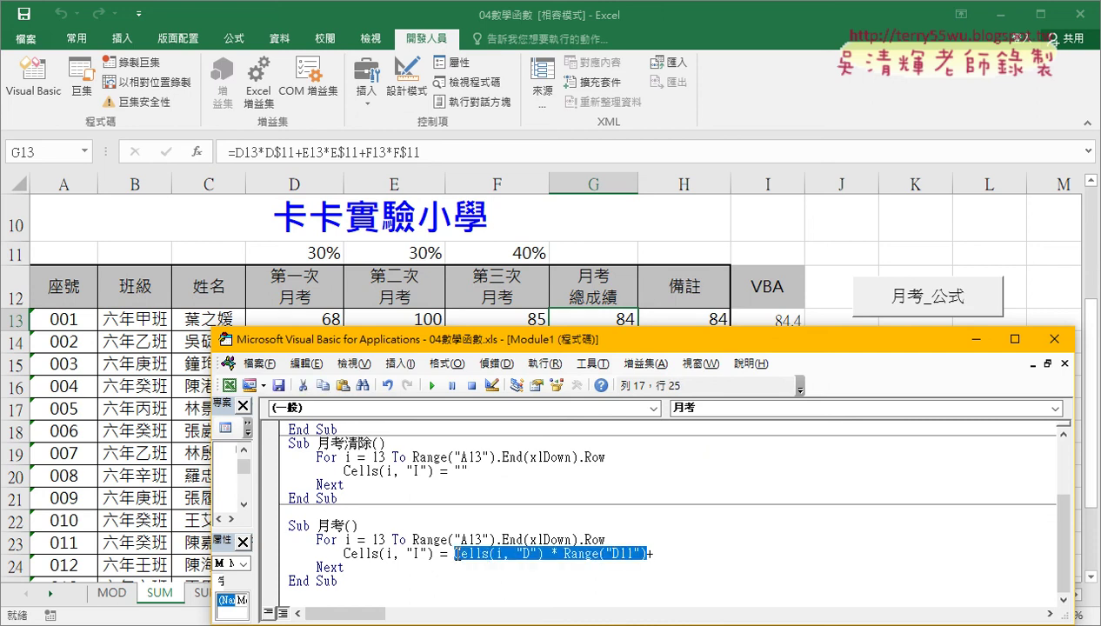
key("ctrl+c")
left_click(670, 558)
key("ctrl+v")
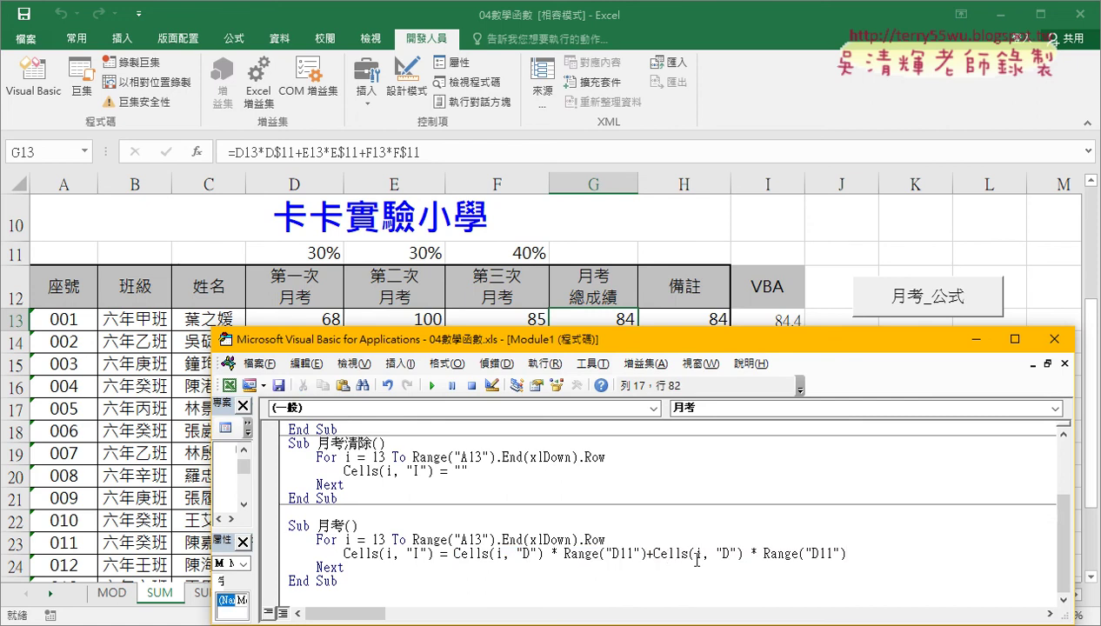
left_click(728, 553)
double_click(727, 554)
type("E")
left_click_drag(812, 553, 820, 553)
type("E")
- Add a third term, Cells(i, "F") * Range("F11"), after another plus sign
left_click(894, 550)
type("+")
left_click_drag(846, 553, 654, 553)
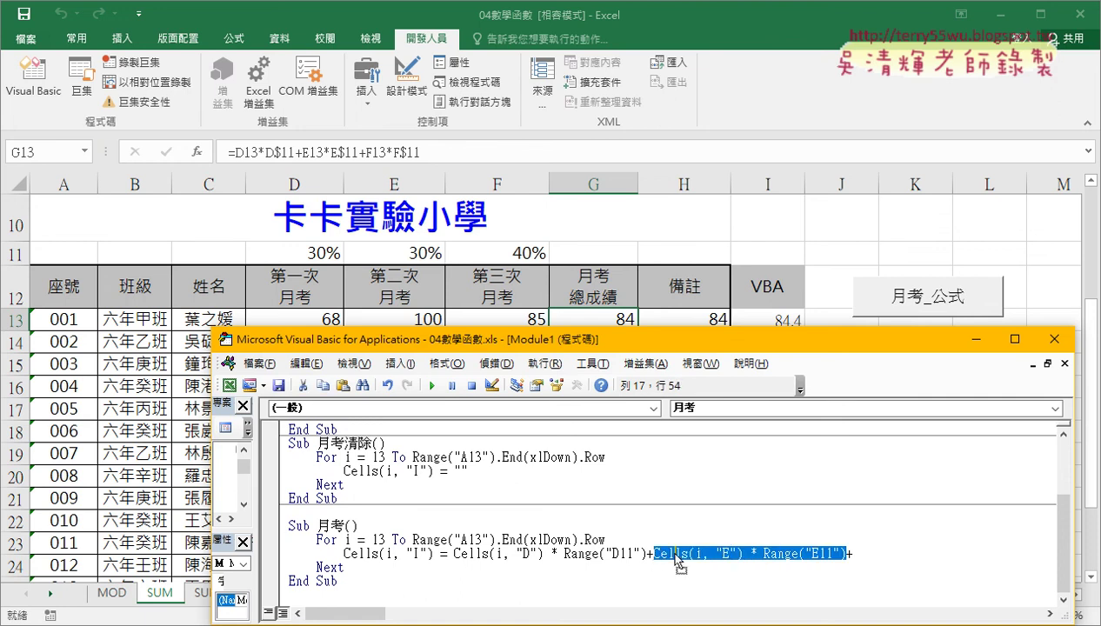
key("ctrl+c")
left_click(854, 553)
key("ctrl+v")
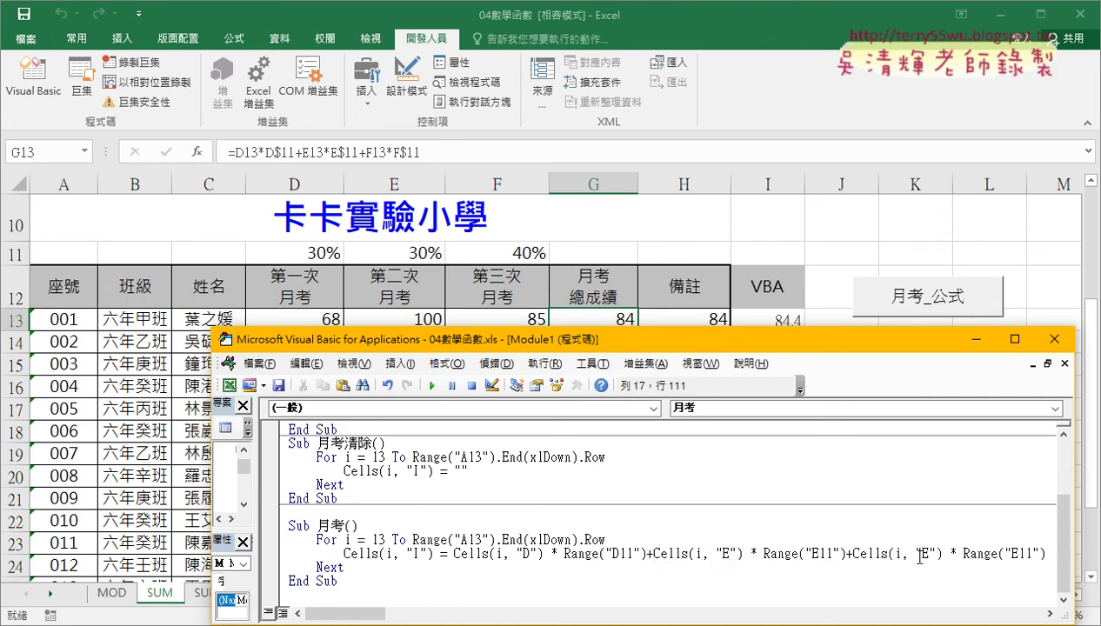
double_click(926, 553)
type("F")
double_click(1016, 553)
type("F")
left_click_drag(565, 348, 416, 325)
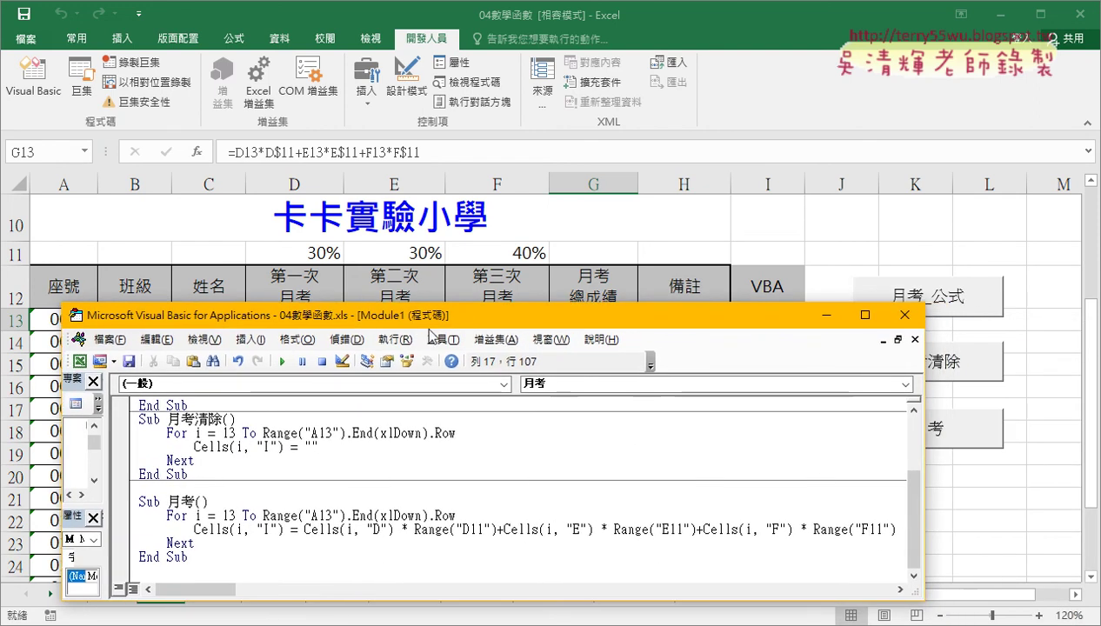
left_click_drag(925, 509, 1006, 512)
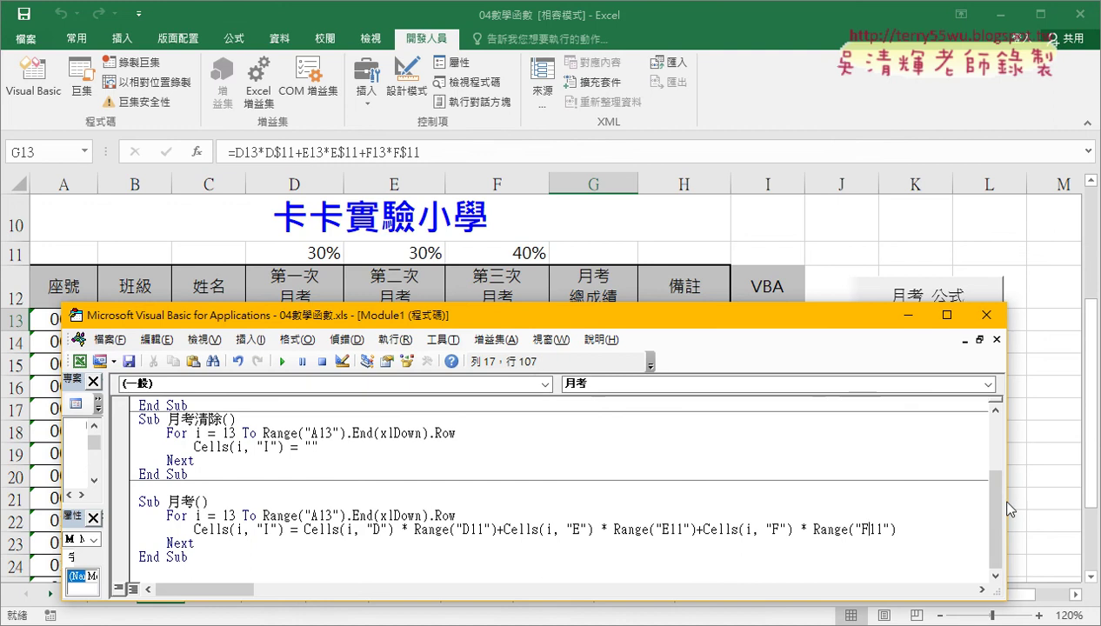
left_click(949, 534)
left_click_drag(245, 159, 386, 160)
mouse_move(228, 159)
left_mouse_down()
mouse_move(326, 517)
mouse_move(346, 507)
left_mouse_up()
left_click_drag(306, 537, 388, 538)
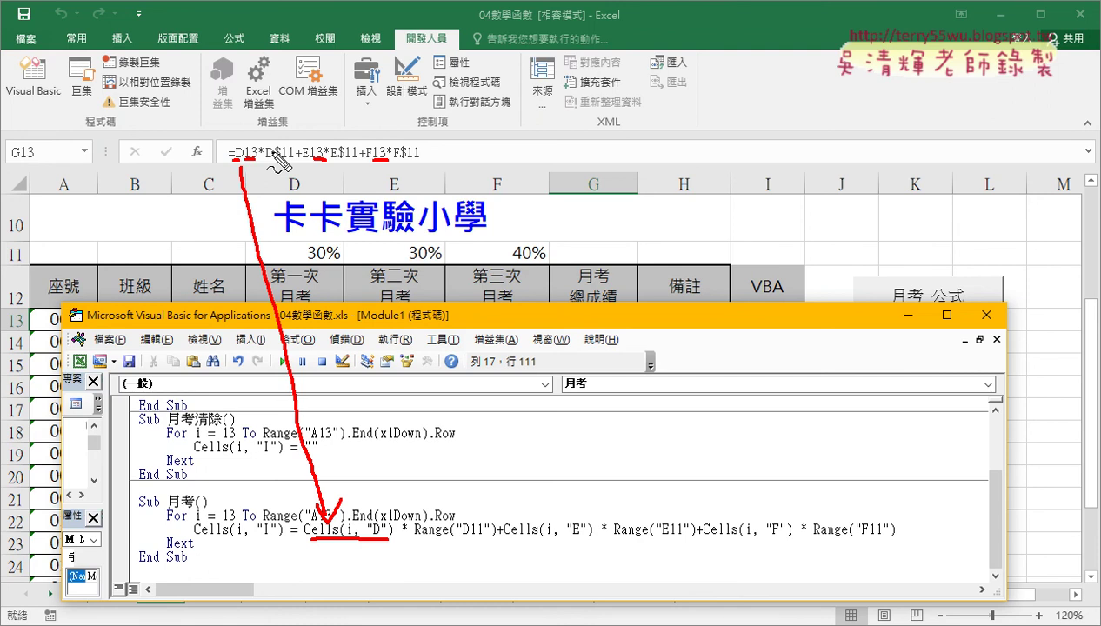
mouse_move(268, 161)
left_mouse_down()
mouse_move(294, 161)
mouse_move(282, 163)
mouse_move(427, 535)
mouse_move(444, 509)
mouse_move(461, 535)
mouse_move(513, 539)
left_mouse_up()
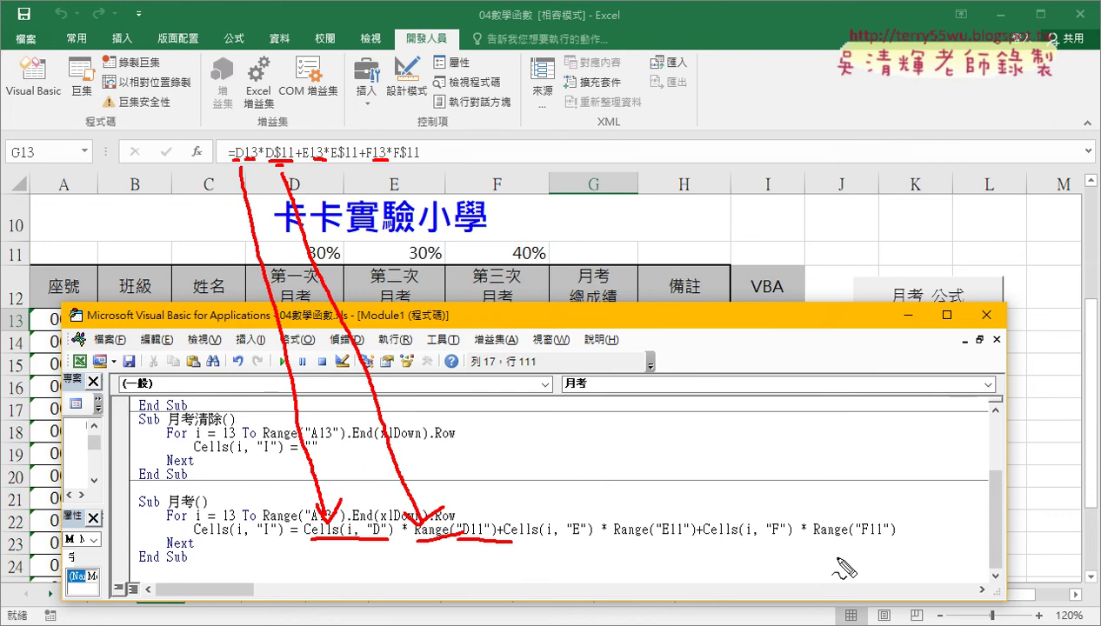
key("Escape")
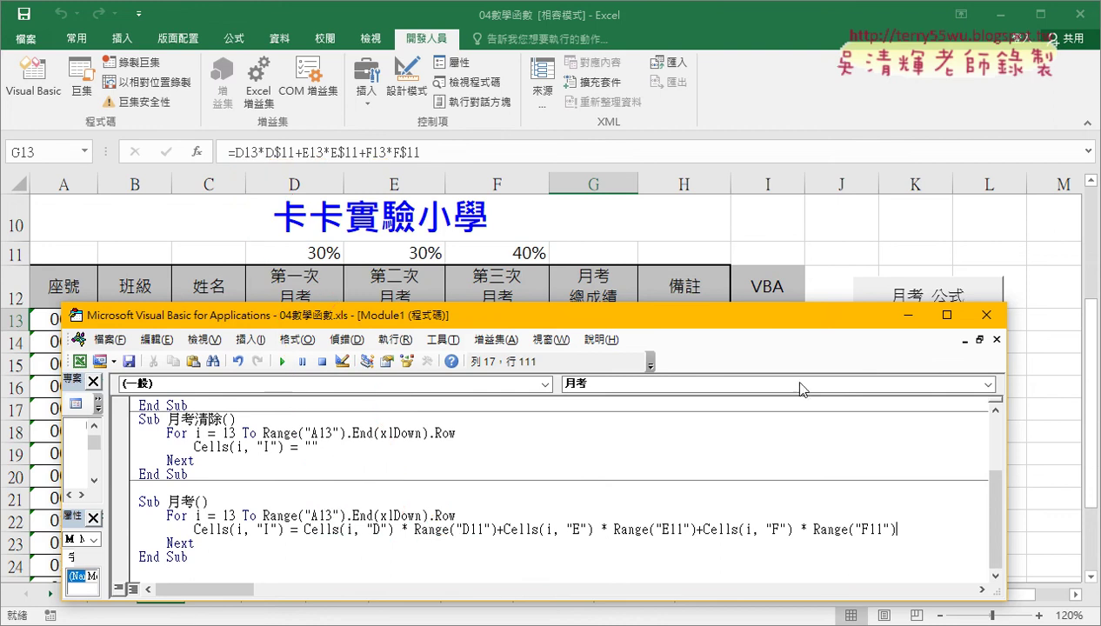
- Clear column I with 月考清除, then rerun 月考 to refill totals like 84.4 and 68.9
left_click(1053, 395)
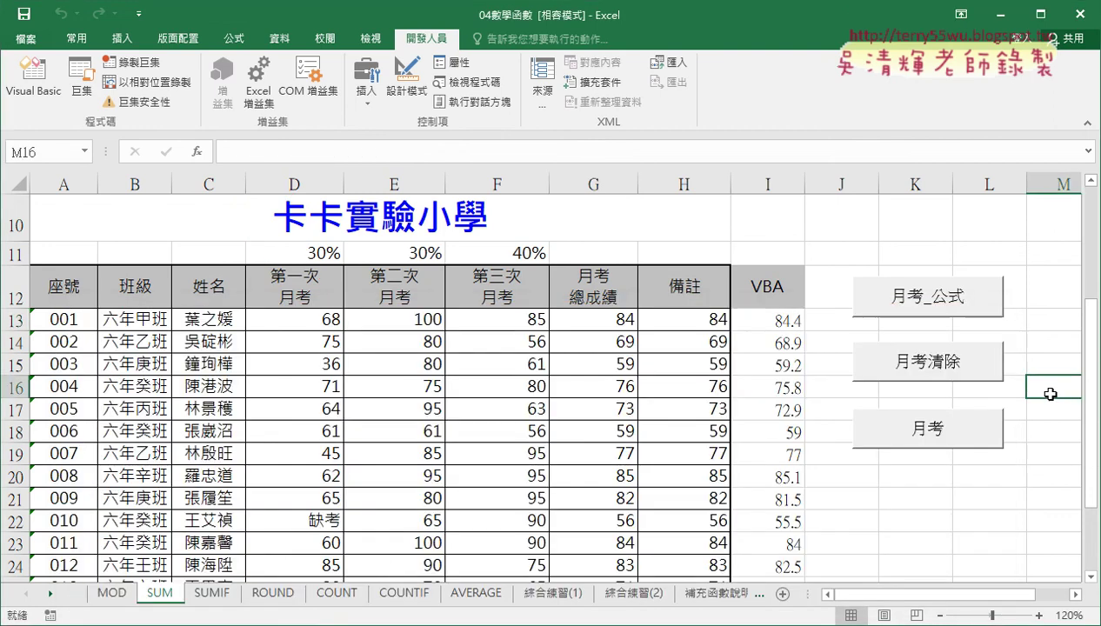
left_click(966, 372)
left_click(942, 438)
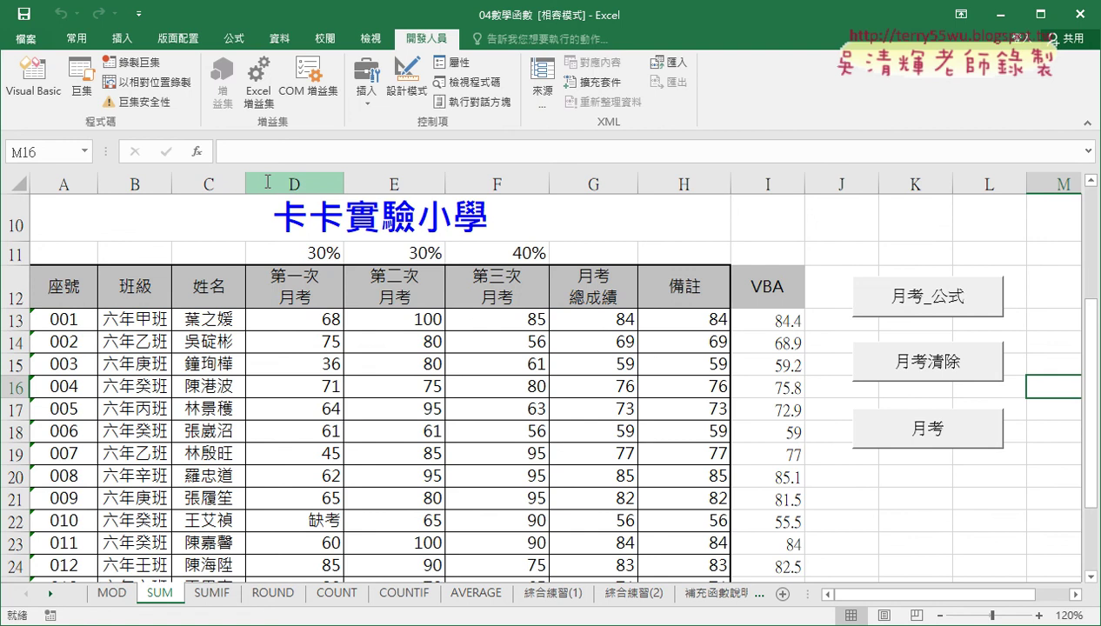
left_click(33, 78)
- Move the code window up and narrow it so the long formula line overflows
left_click_drag(350, 317, 313, 183)
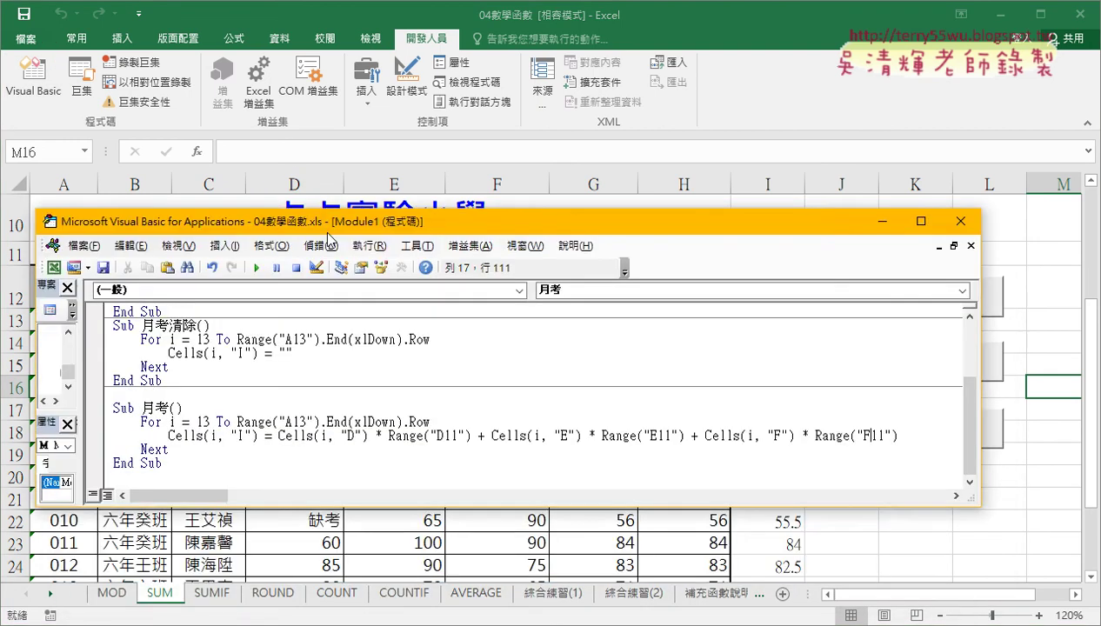
left_click(461, 396)
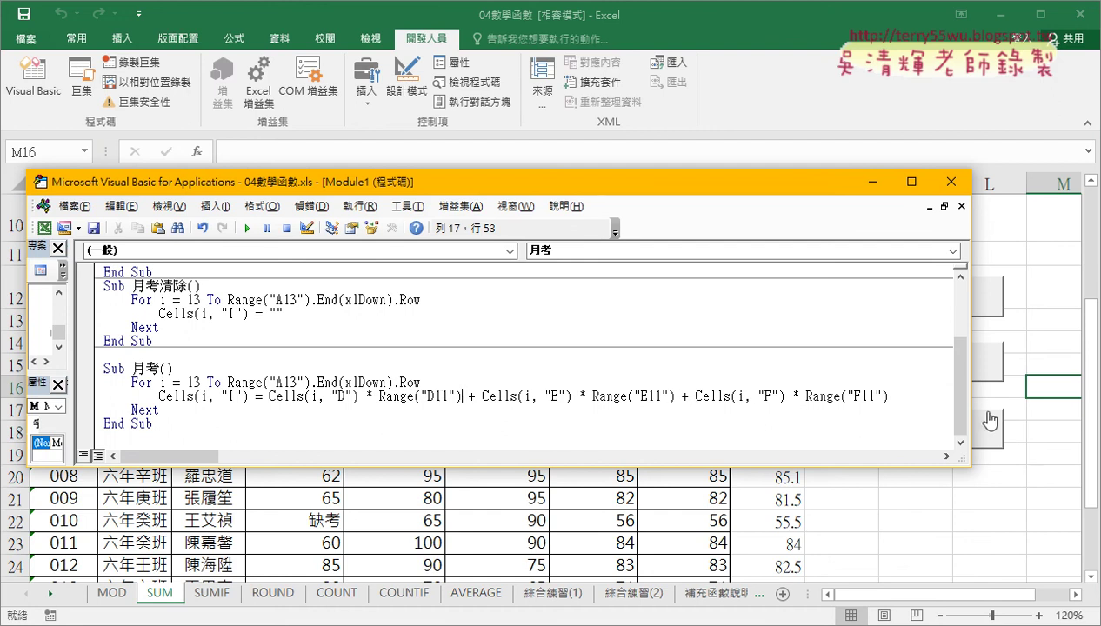
left_click_drag(971, 405, 767, 408)
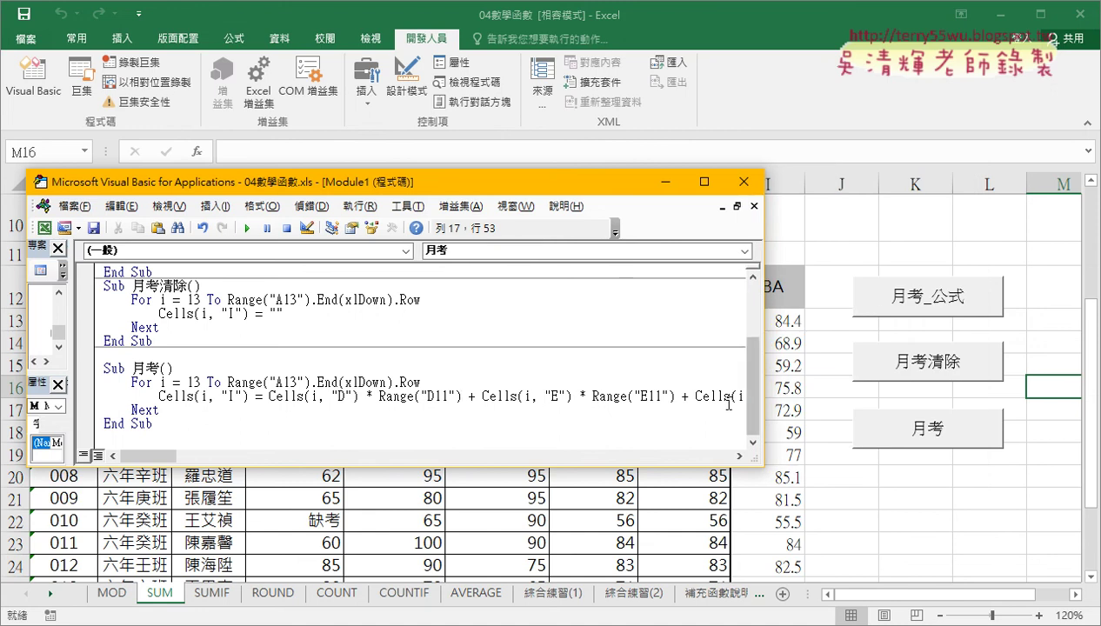
left_click(594, 395)
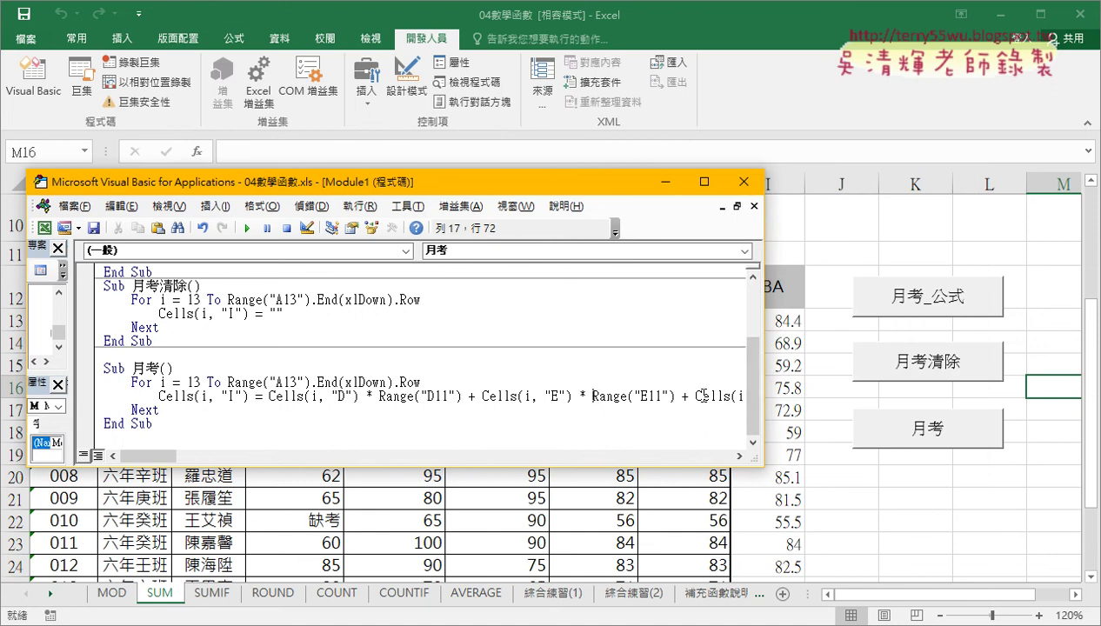
key("Left")
key("Left")
key("shift+Right")
- Break the formula after Cells(i, "E") * with " _" and indent the continuation line
left_click(567, 396)
left_click_drag(566, 396, 585, 396)
left_click(623, 394)
type("_")
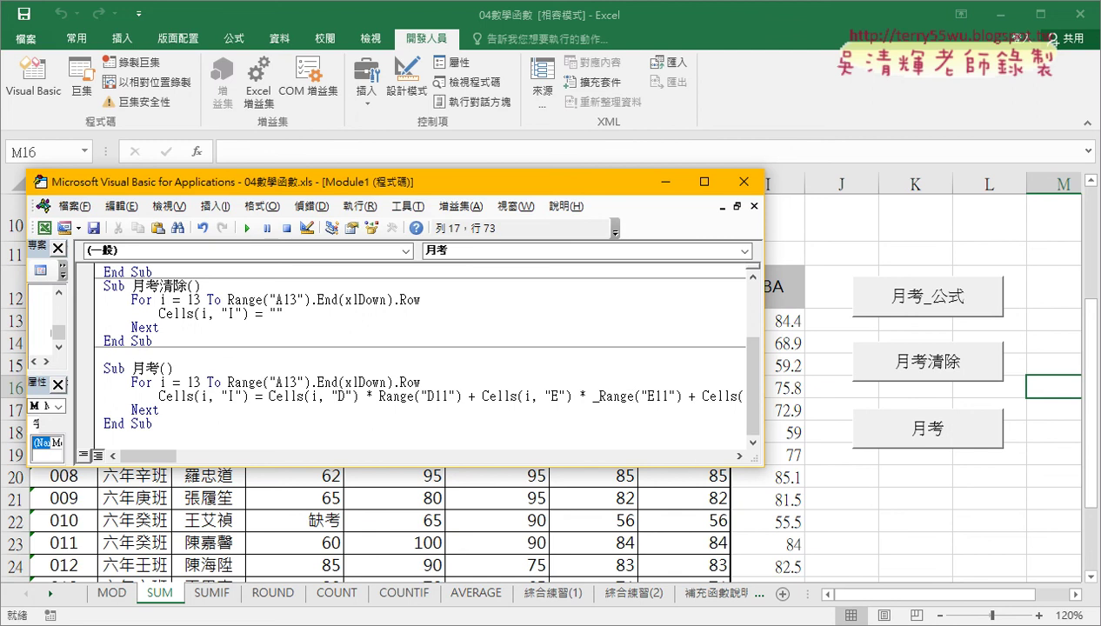
key("Return")
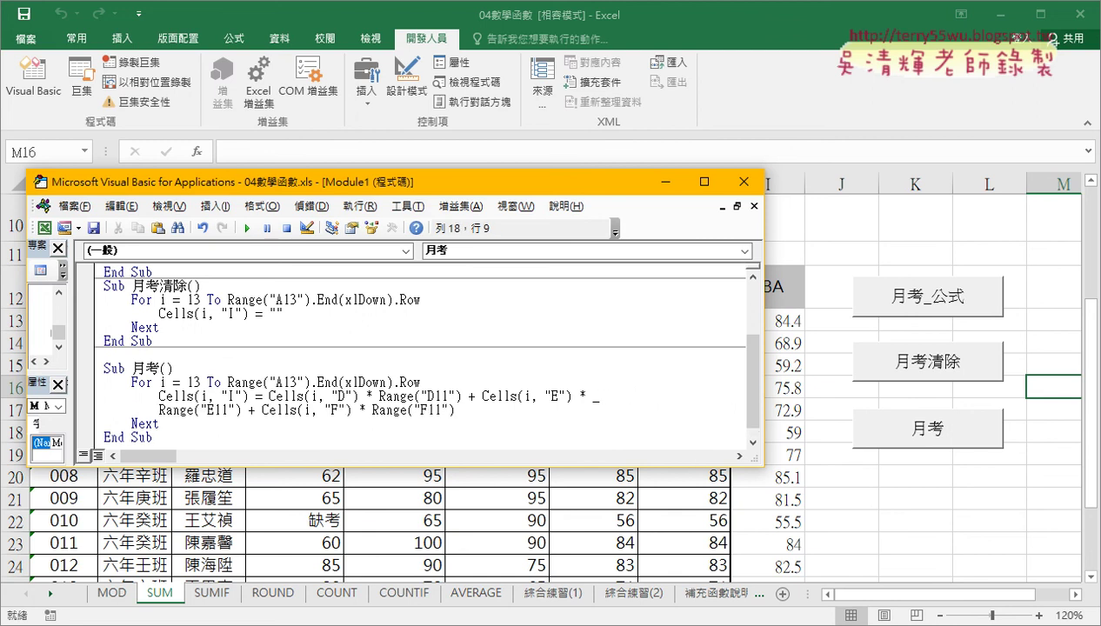
key("Tab")
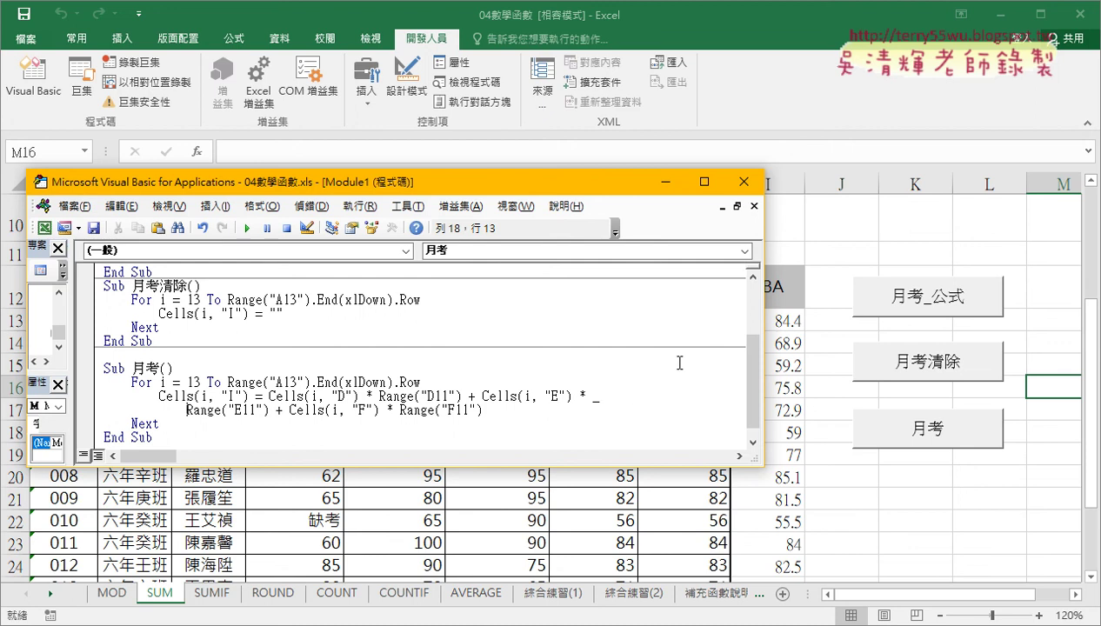
- Highlight the *, + and _ characters to explain the line continuation
double_click(581, 396)
double_click(471, 395)
double_click(595, 397)
left_click(459, 409)
- Return to the grade sheet showing the weighted VBA totals 84.4, 68.9 and 59.2
left_click(461, 503)
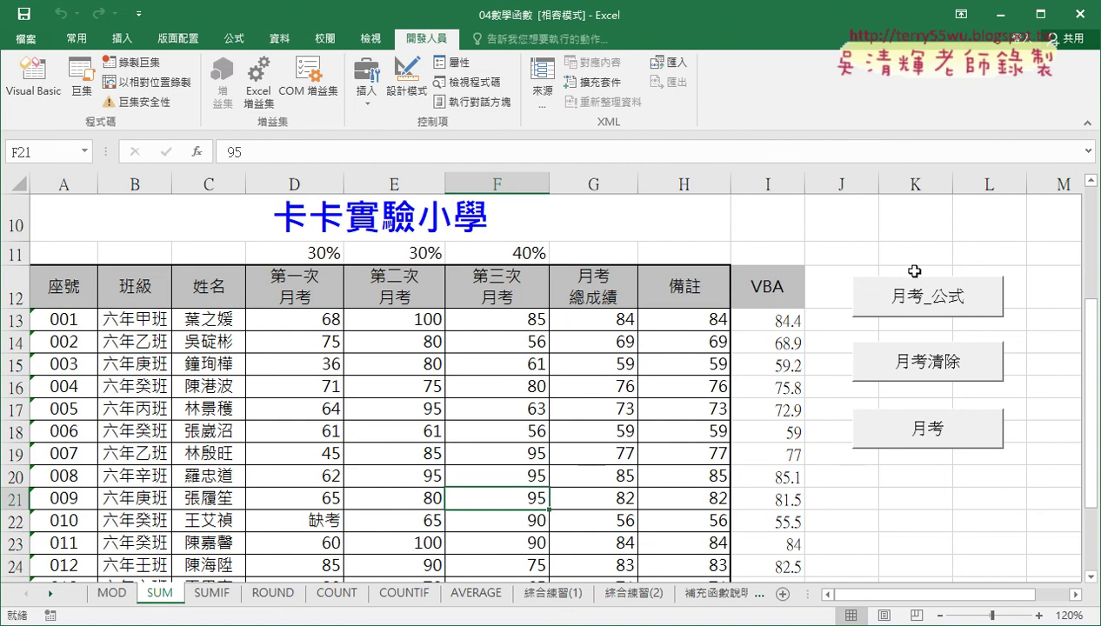